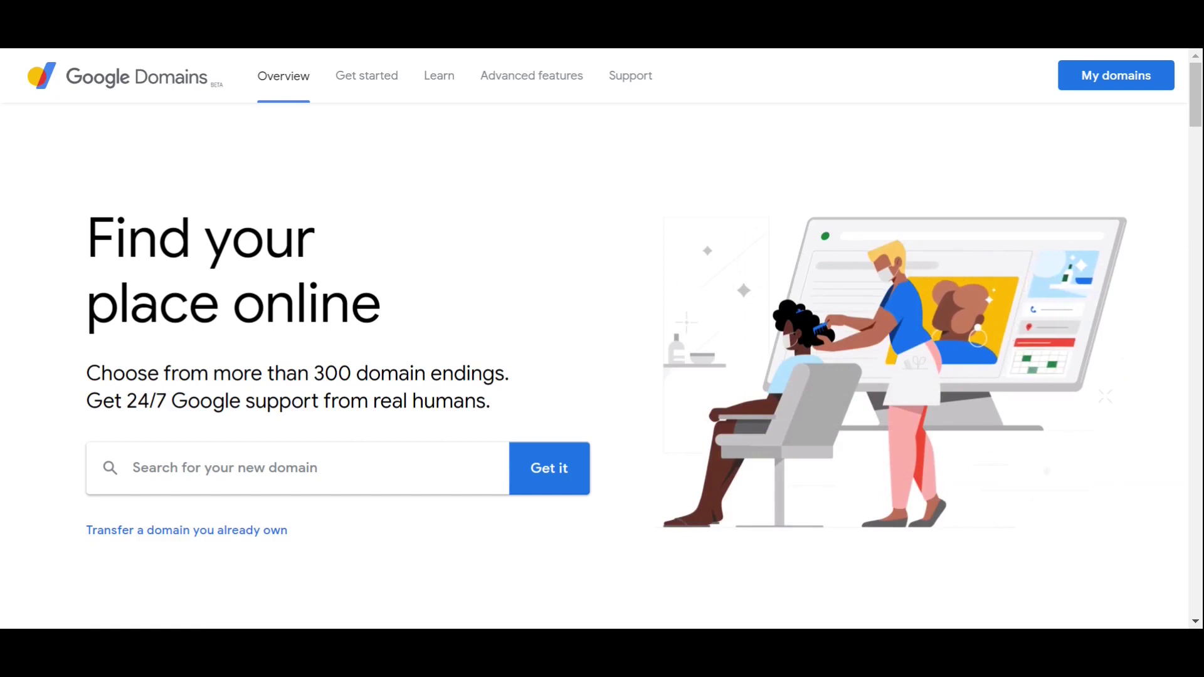
- Scroll through the Transfer page to review the four-step domain transfer process
{"action": "scroll", "coordinate": [602, 370], "scroll_direction": "down", "scroll_amount": 1}
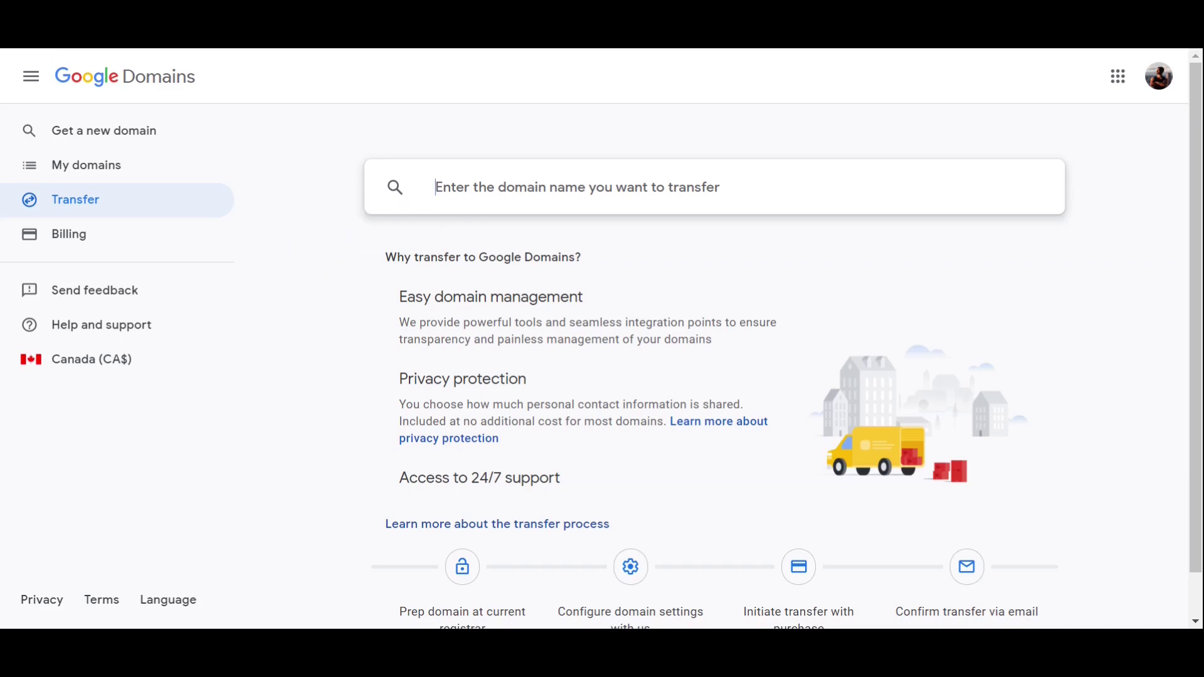
{"action": "scroll", "coordinate": [374, 505], "scroll_direction": "down", "scroll_amount": 1}
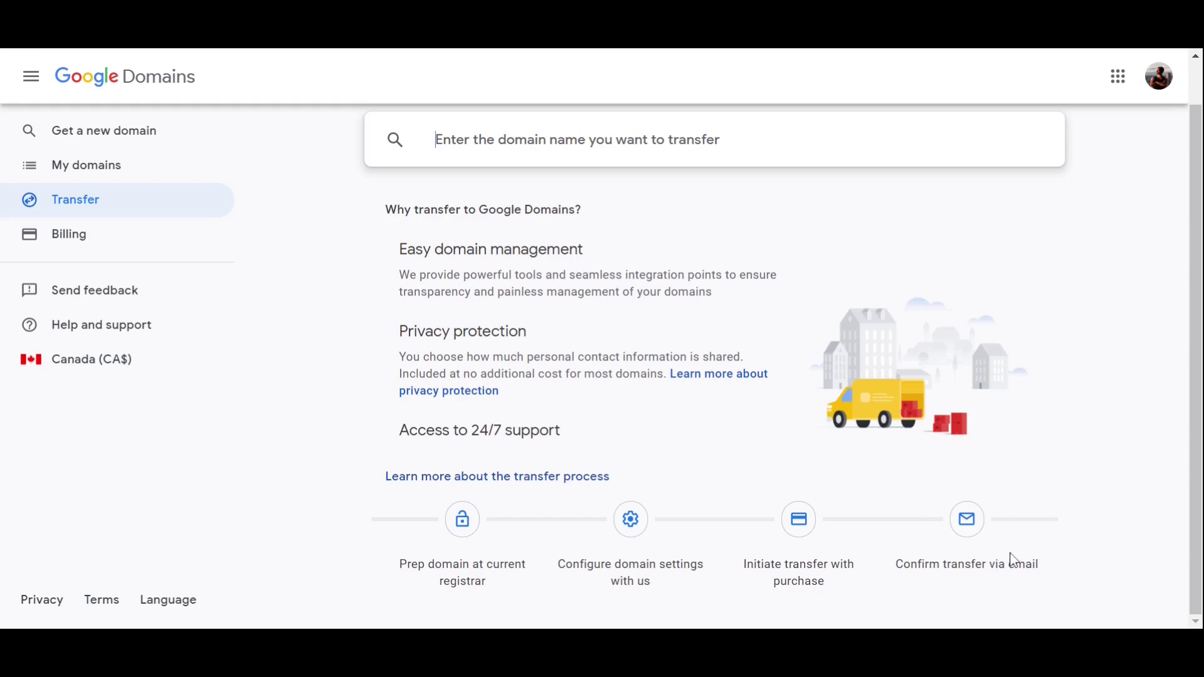
- Look up nike.com for transfer and read the authorization code and transfer help
{"action": "type", "text": "nike.com"}
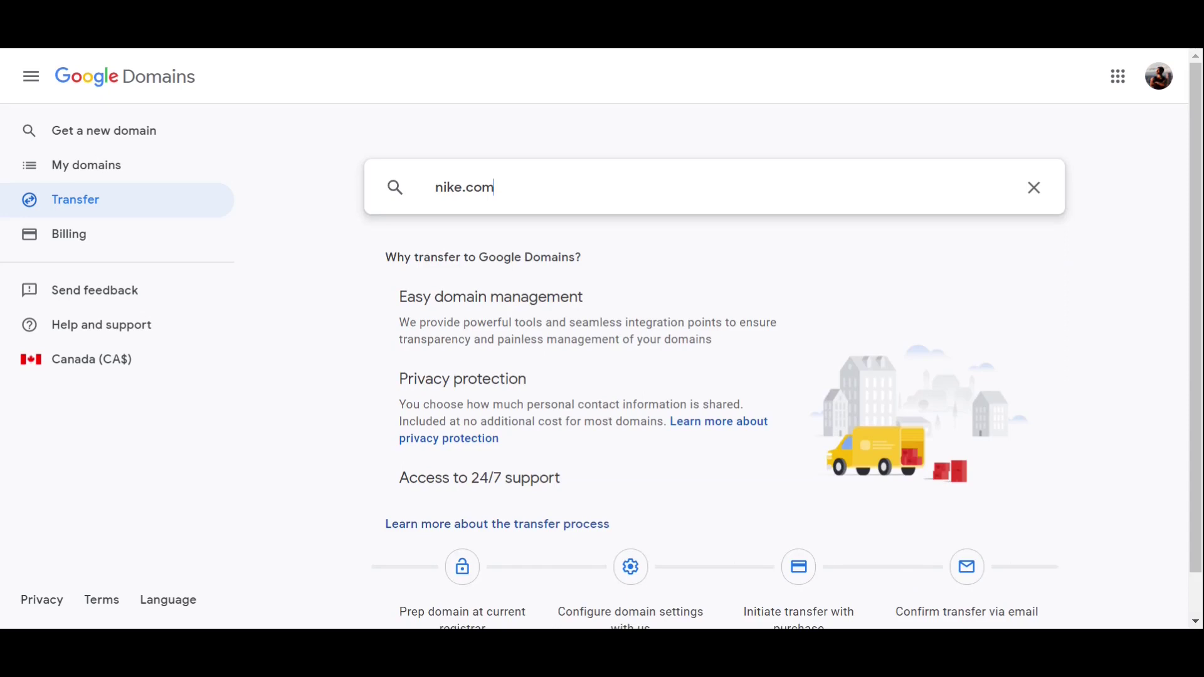
{"action": "key", "text": "Return"}
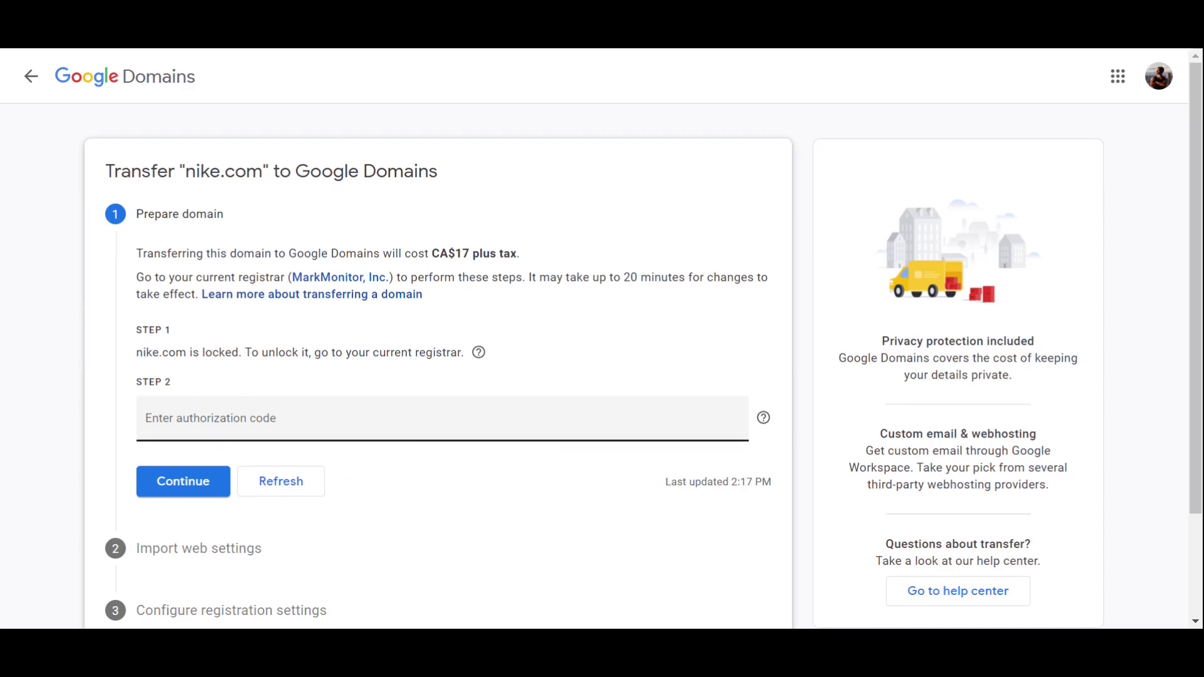
{"action": "left_click", "coordinate": [764, 425]}
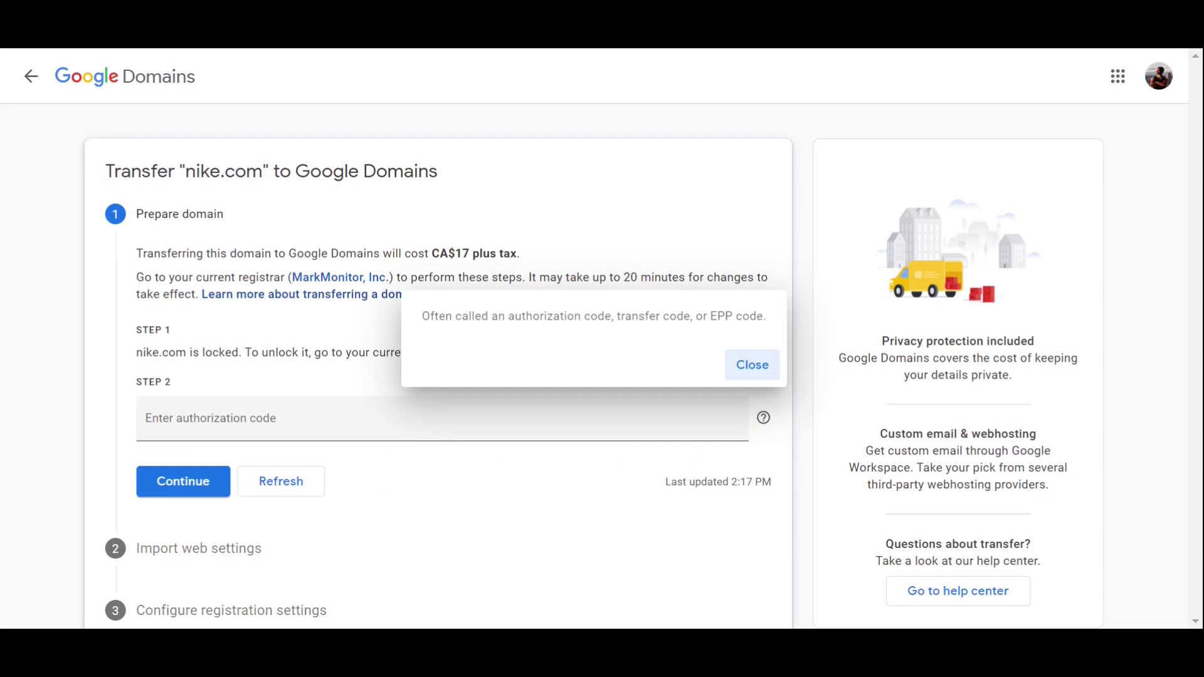
{"action": "left_click", "coordinate": [307, 222]}
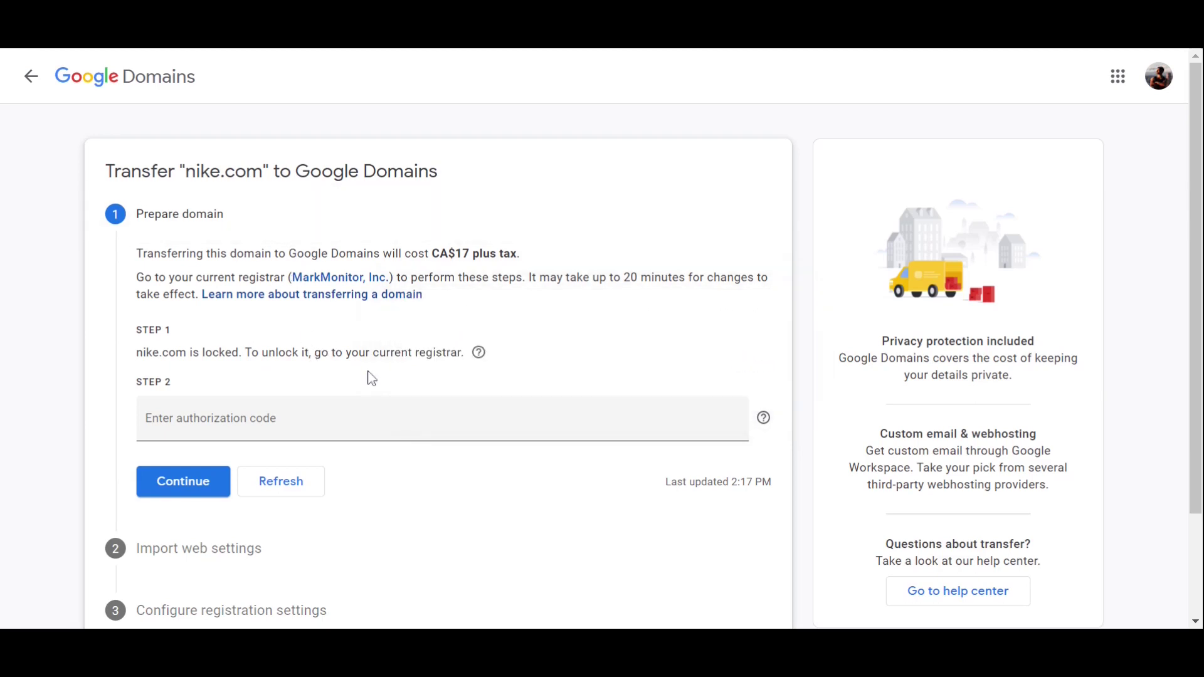
{"action": "left_click", "coordinate": [258, 305]}
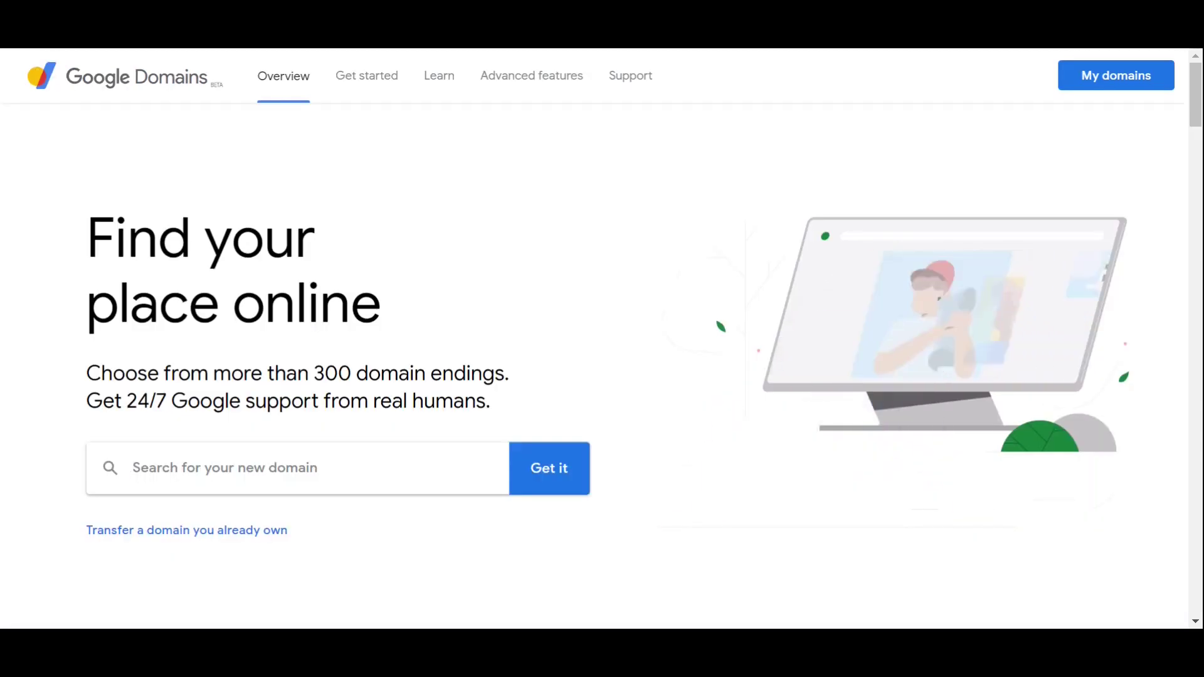
- Search for example12345 domains and expand the insights for sample12345.com
{"action": "left_click", "coordinate": [154, 475]}
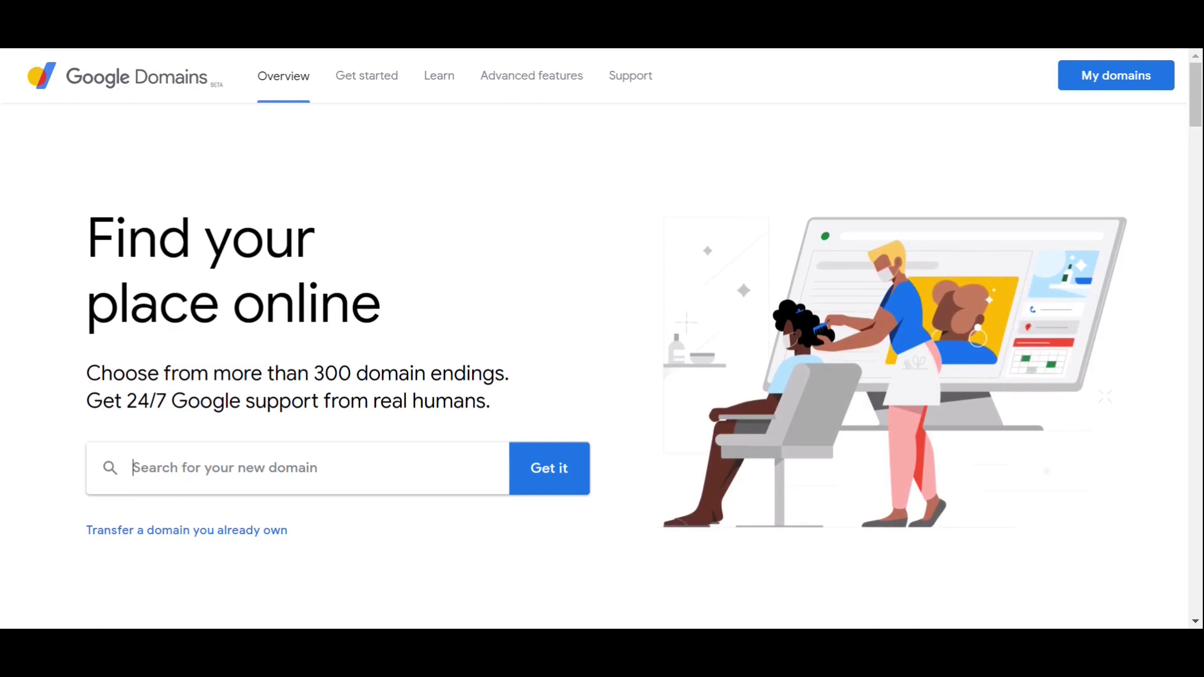
{"action": "type", "text": "example12345"}
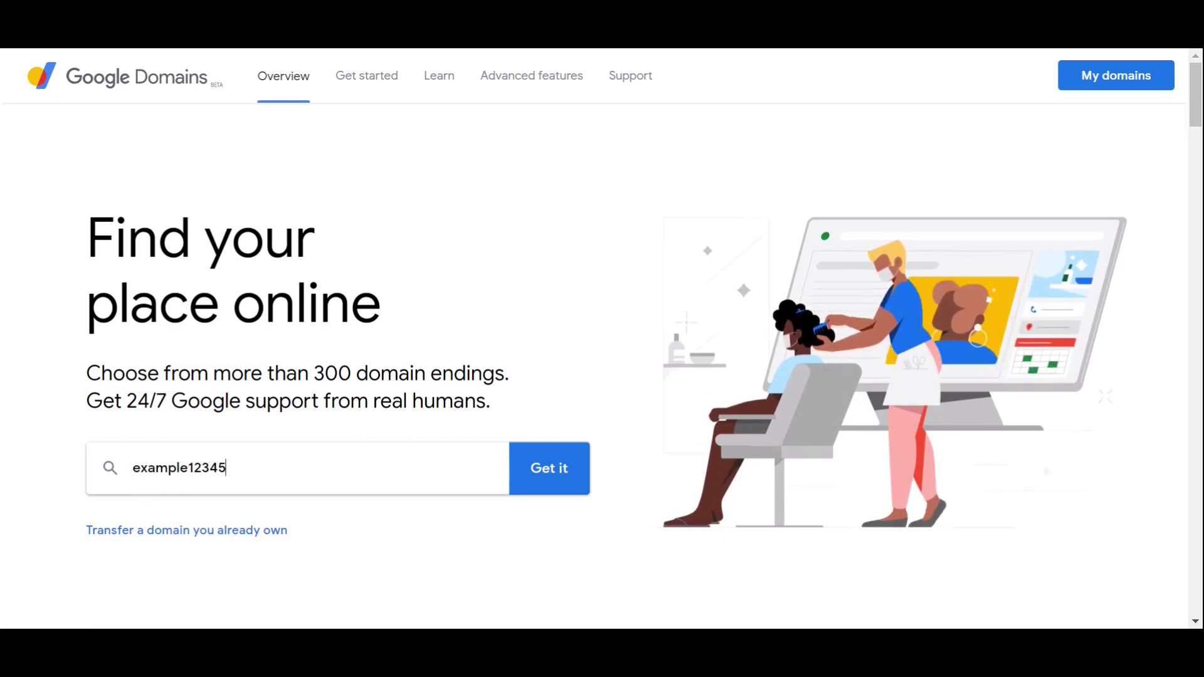
{"action": "left_click", "coordinate": [532, 480]}
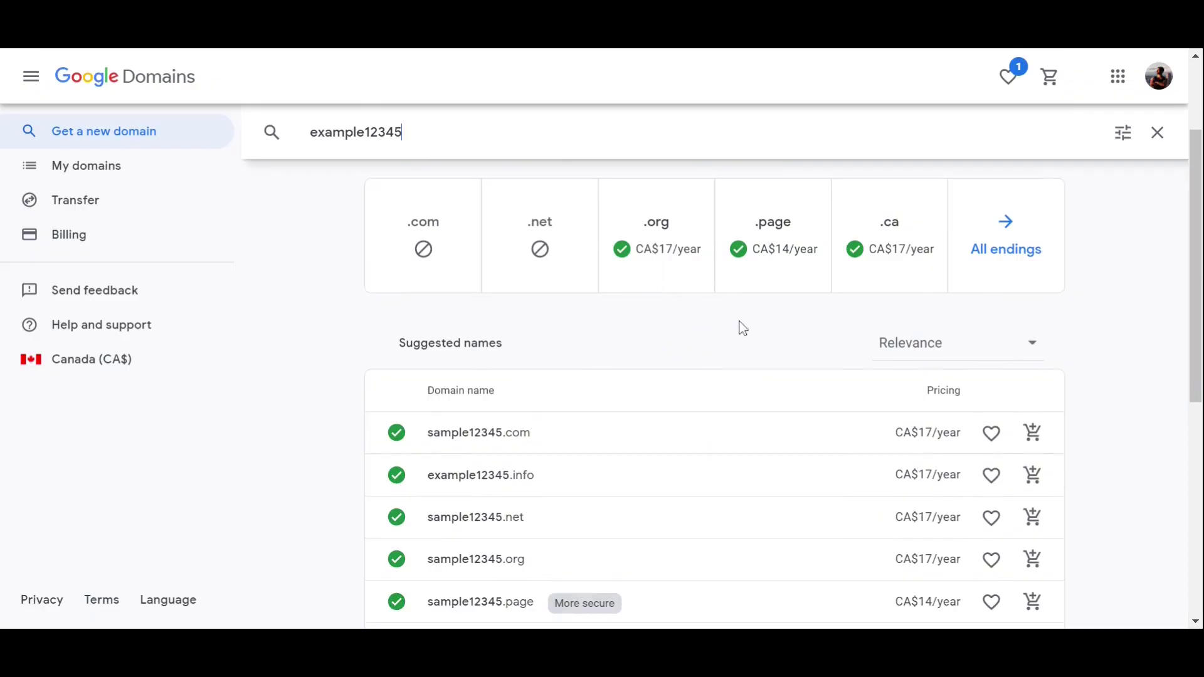
{"action": "scroll", "coordinate": [596, 376], "scroll_direction": "down", "scroll_amount": 1}
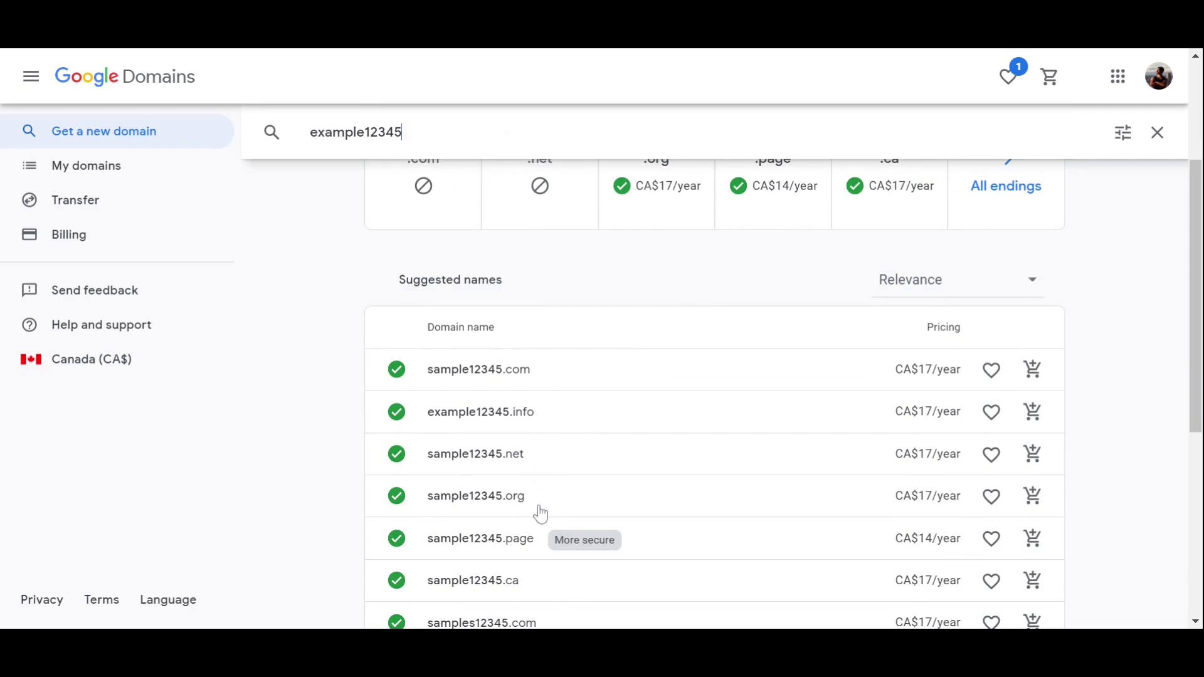
{"action": "scroll", "coordinate": [543, 589], "scroll_direction": "down", "scroll_amount": 1}
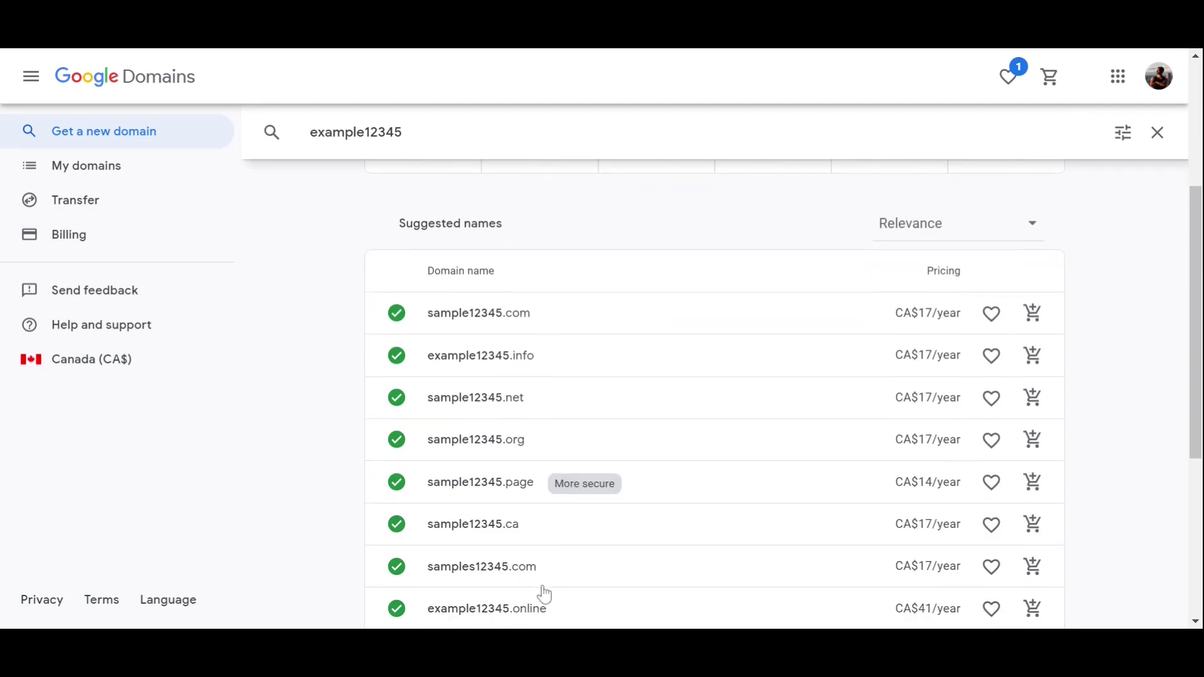
{"action": "scroll", "coordinate": [556, 583], "scroll_direction": "down", "scroll_amount": 2}
{"action": "scroll", "coordinate": [550, 553], "scroll_direction": "up", "scroll_amount": 3}
{"action": "left_click", "coordinate": [538, 371]}
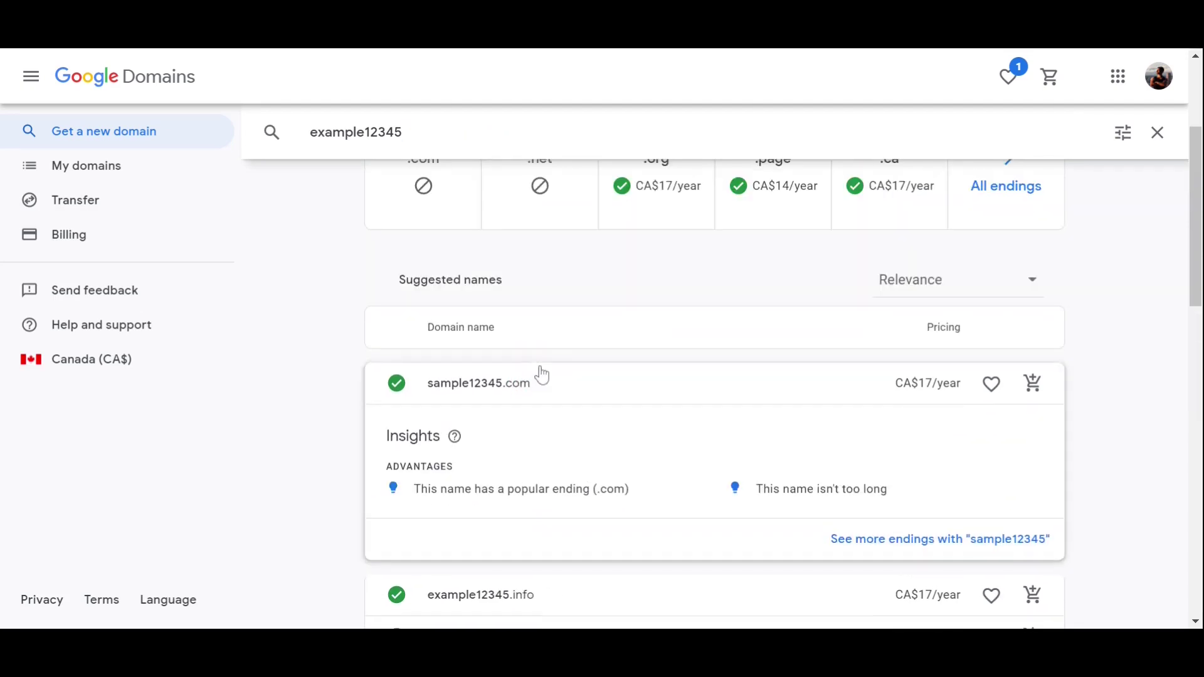
{"action": "scroll", "coordinate": [937, 378], "scroll_direction": "down", "scroll_amount": 2}
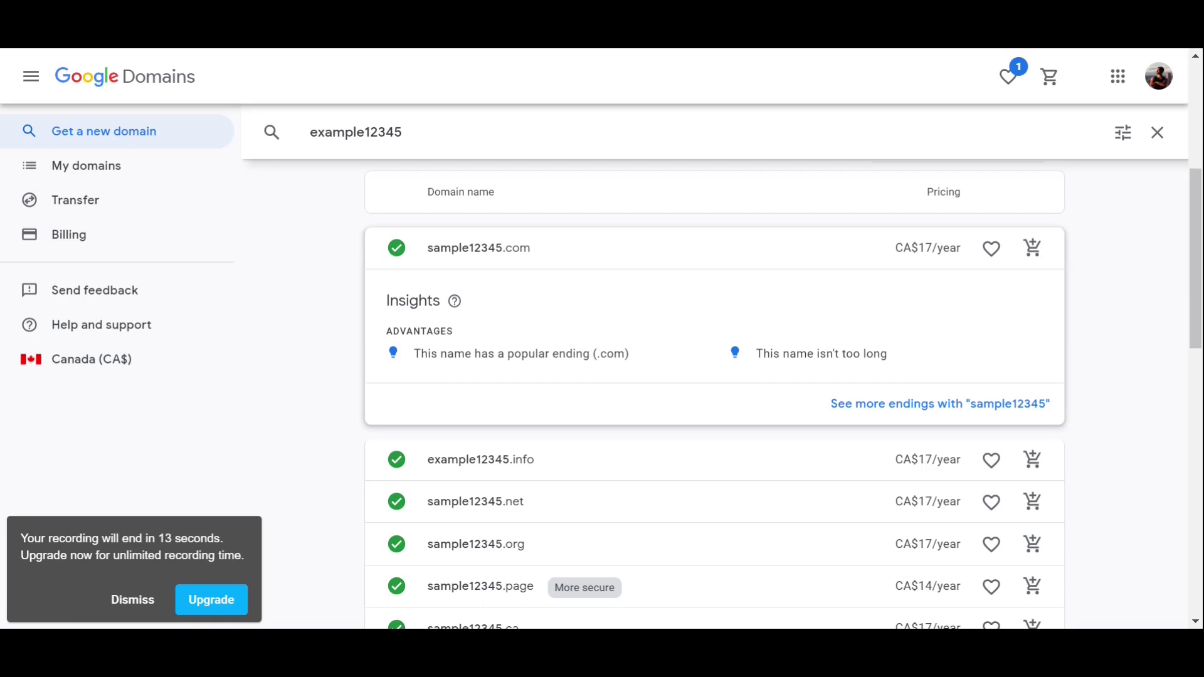
- Add sample12345.com to the cart and bring up the Google Workspace plan list
{"action": "left_click", "coordinate": [1032, 251]}
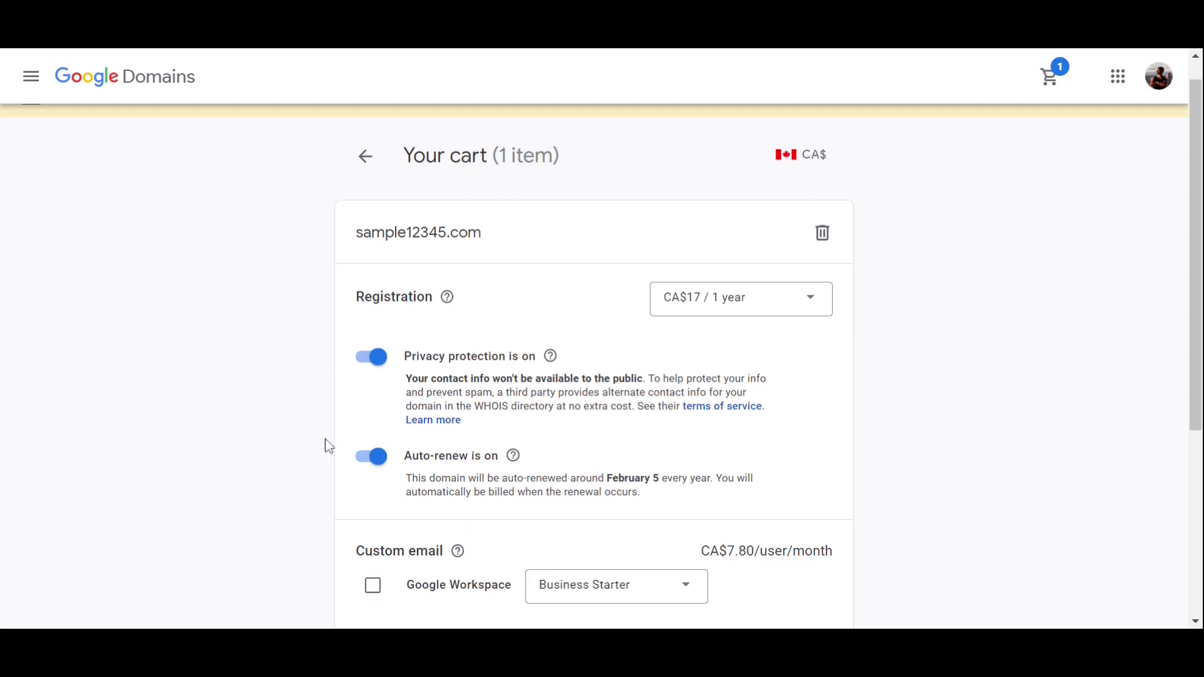
{"action": "scroll", "coordinate": [570, 419], "scroll_direction": "down", "scroll_amount": 5}
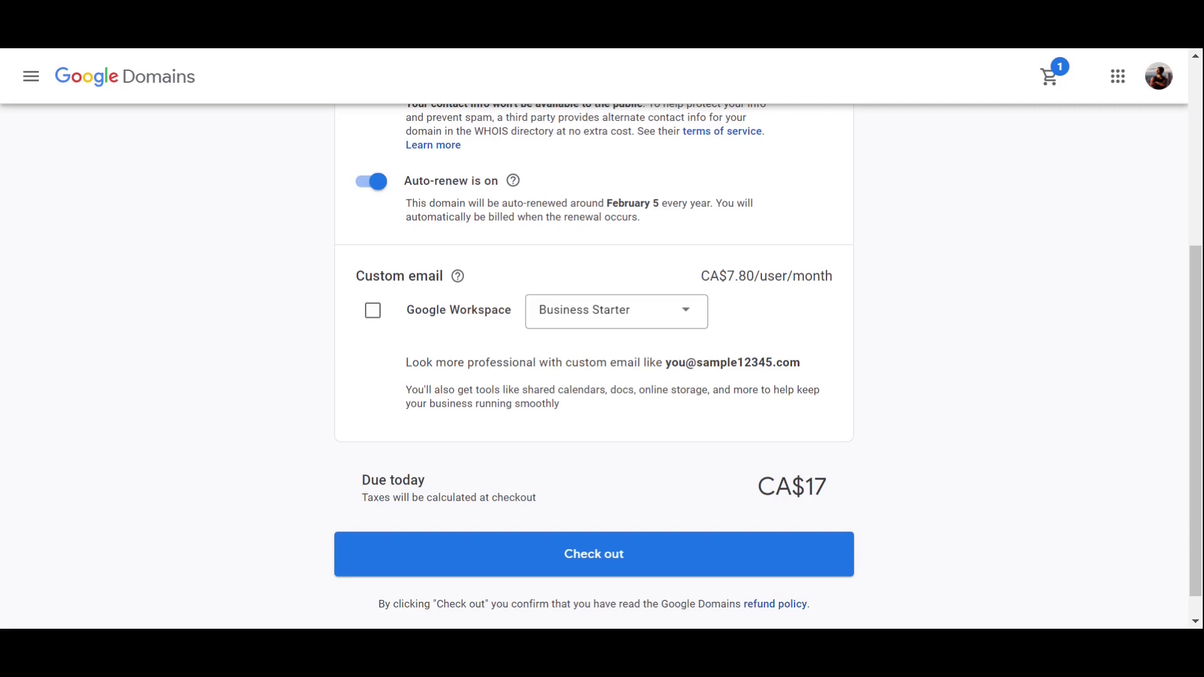
{"action": "left_click", "coordinate": [604, 317]}
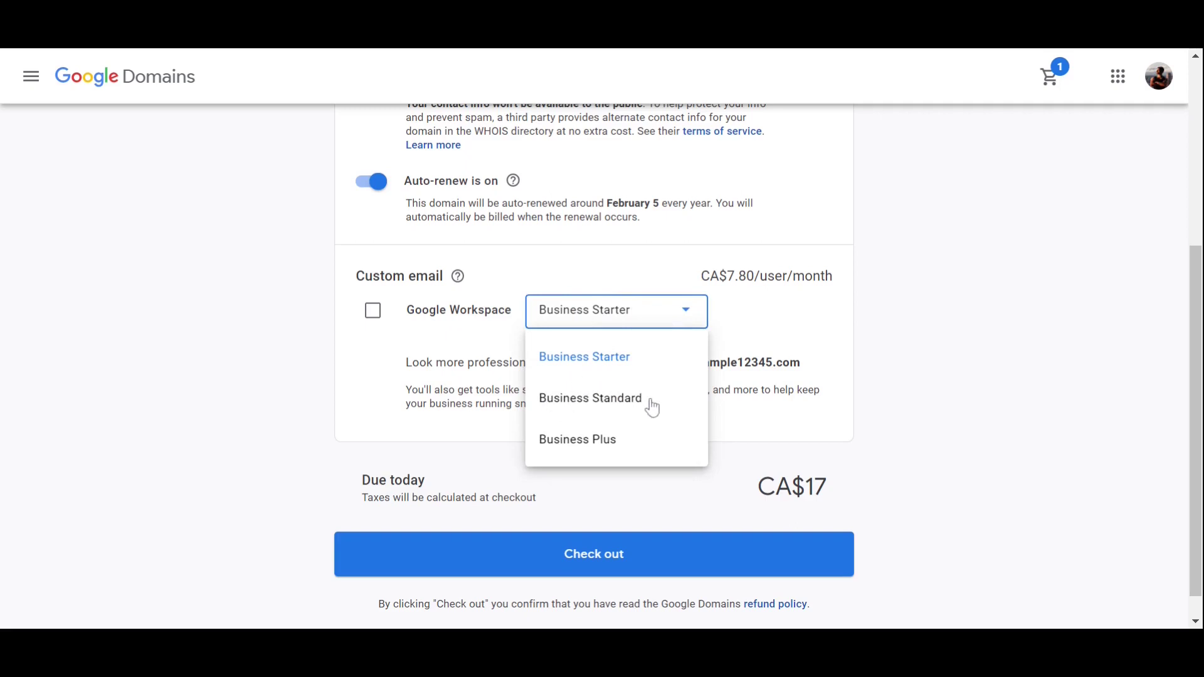
- Compare the Business Starter, Standard and Plus plans, then close the list without adding Workspace
{"action": "left_click", "coordinate": [577, 398]}
{"action": "left_click", "coordinate": [626, 310]}
{"action": "left_click", "coordinate": [620, 360]}
{"action": "left_click", "coordinate": [671, 317]}
{"action": "left_click", "coordinate": [617, 437]}
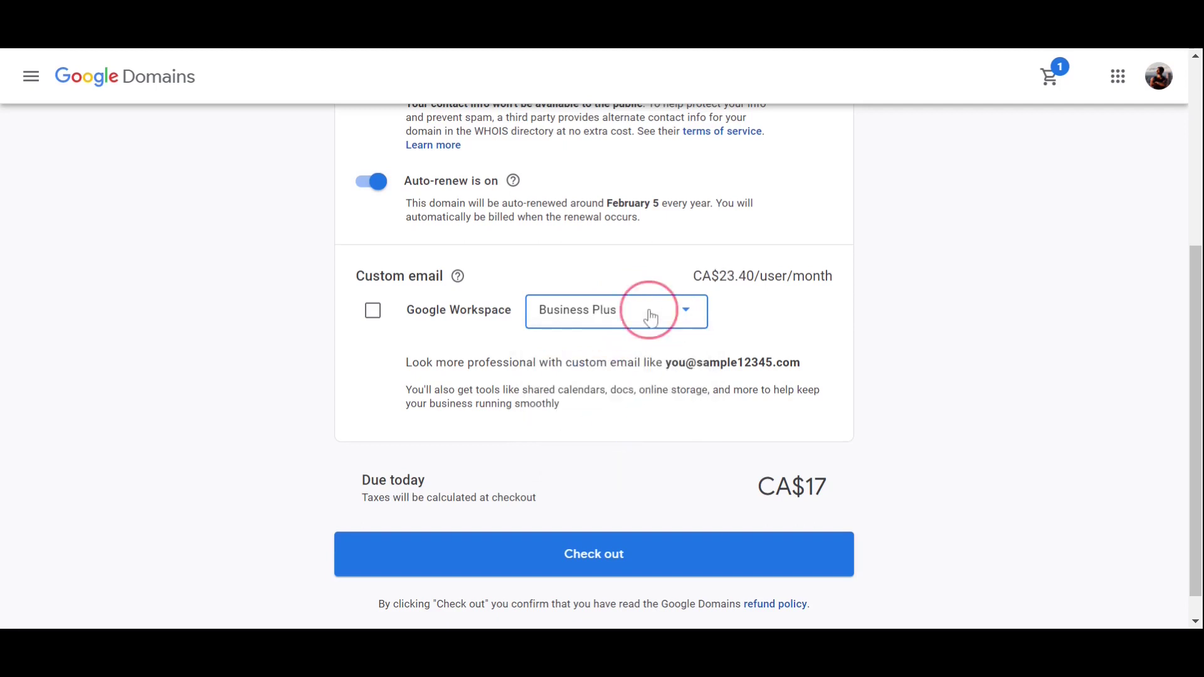
{"action": "left_click", "coordinate": [645, 314]}
{"action": "left_click", "coordinate": [619, 358]}
{"action": "left_click", "coordinate": [681, 317]}
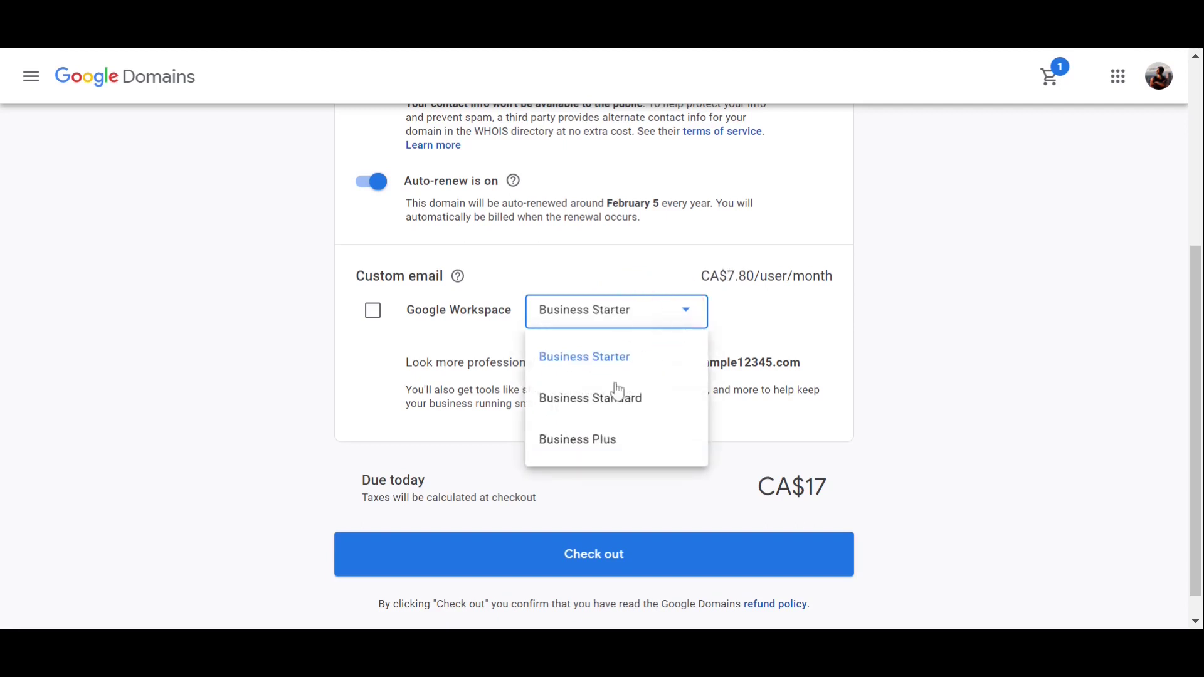
{"action": "left_click", "coordinate": [605, 398]}
{"action": "left_click", "coordinate": [637, 329]}
{"action": "left_click", "coordinate": [586, 441]}
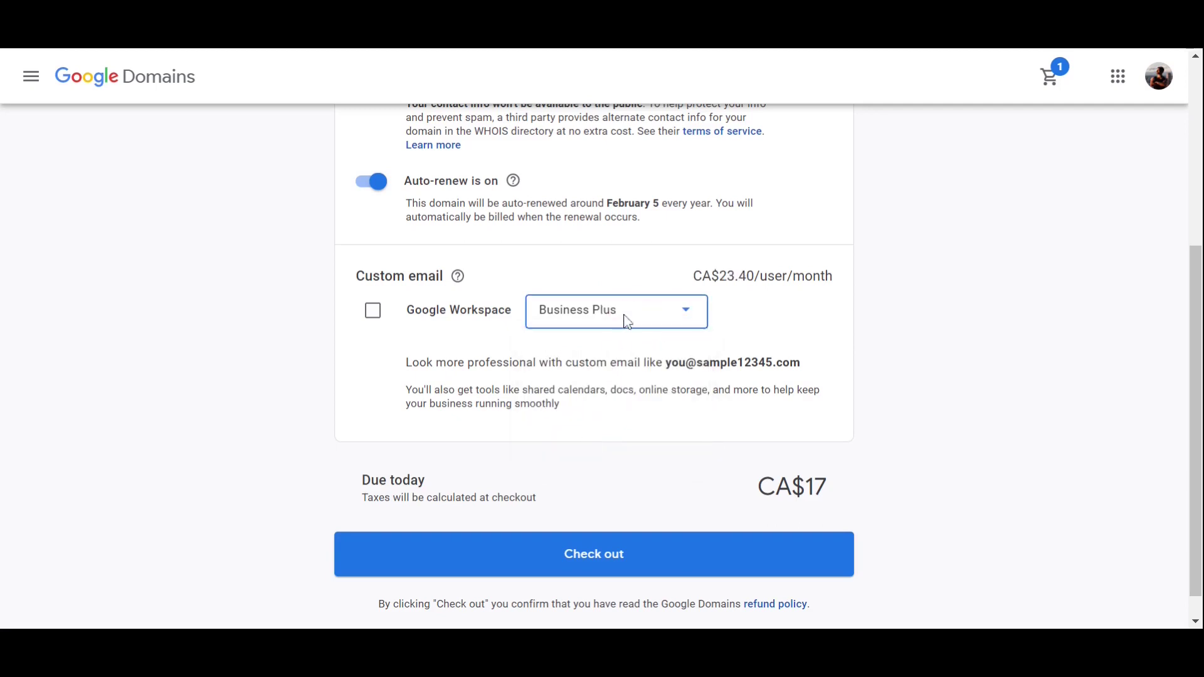
{"action": "left_click", "coordinate": [587, 279]}
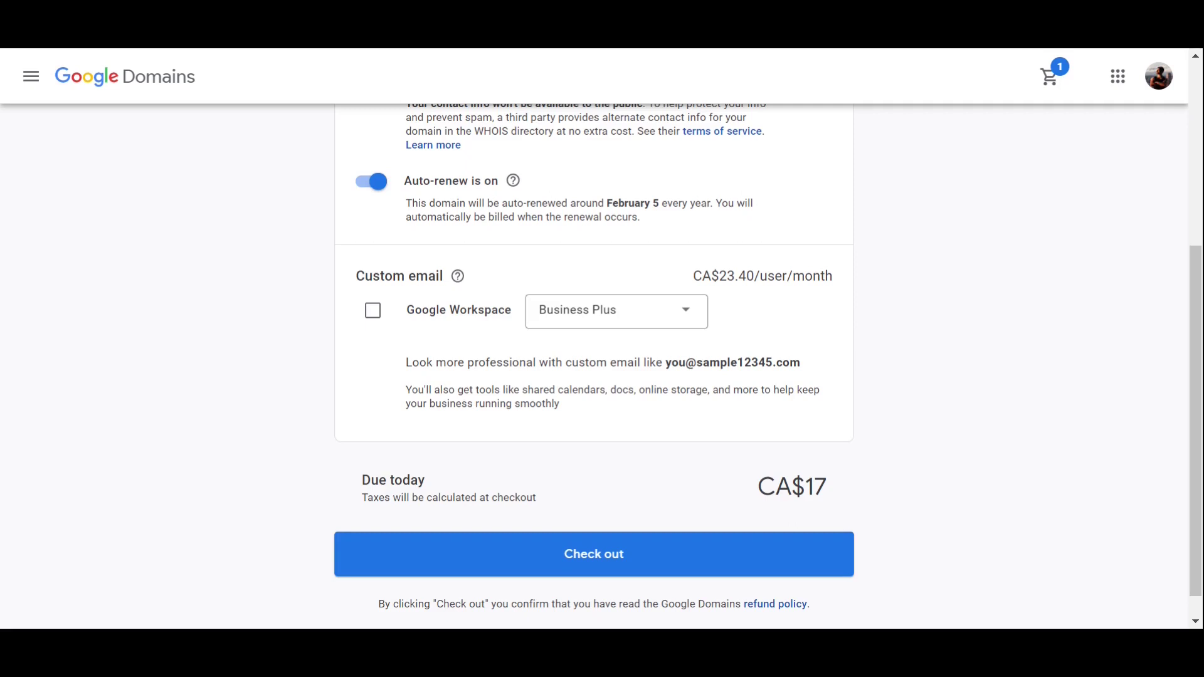
{"action": "scroll", "coordinate": [594, 359], "scroll_direction": "down", "scroll_amount": 1}
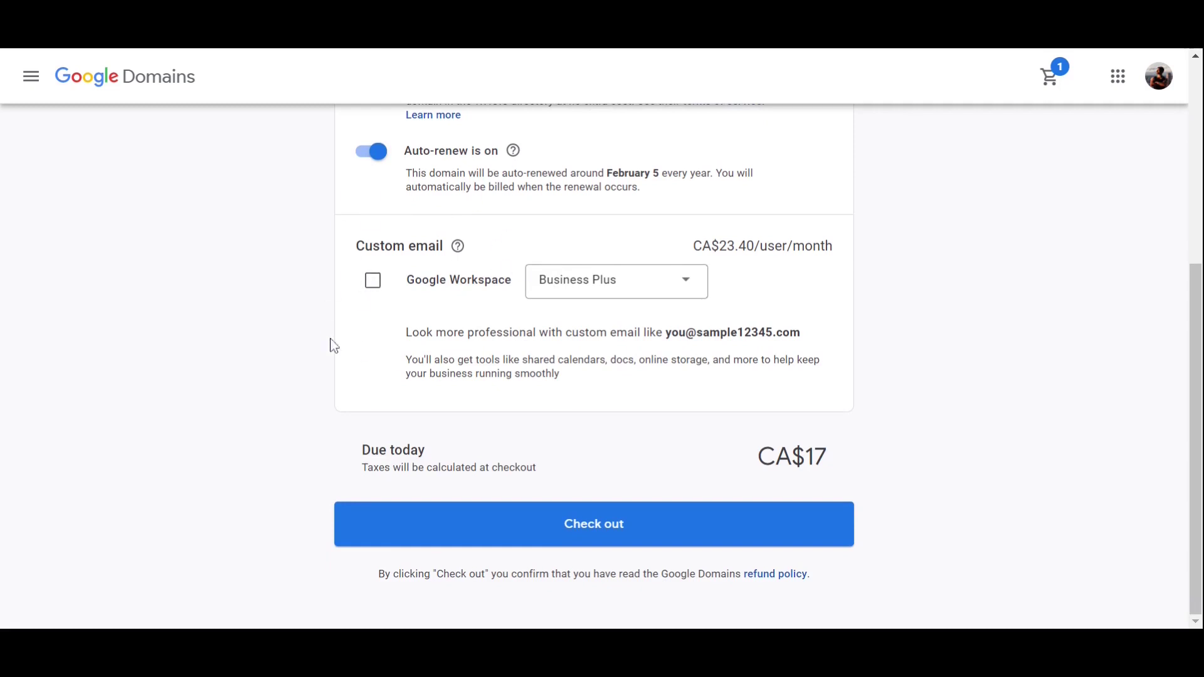
- Proceed to checkout and scroll through the contact information form
{"action": "left_click", "coordinate": [527, 541]}
{"action": "scroll", "coordinate": [397, 247], "scroll_direction": "down", "scroll_amount": 2}
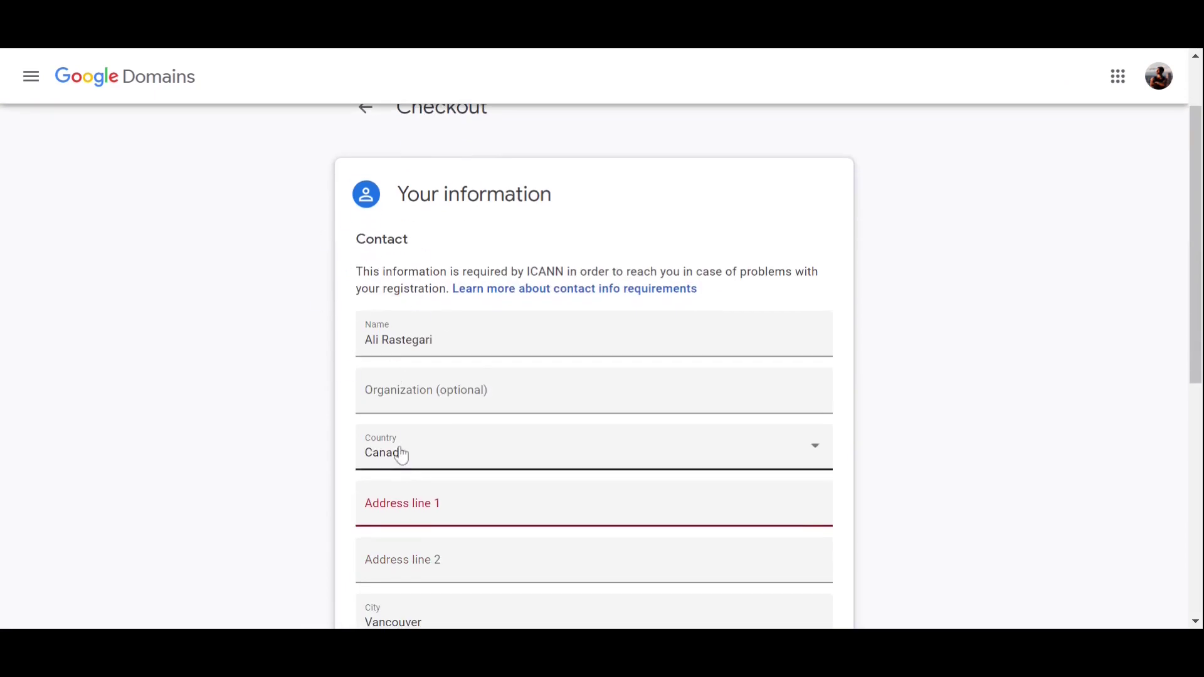
{"action": "scroll", "coordinate": [283, 492], "scroll_direction": "down", "scroll_amount": 2}
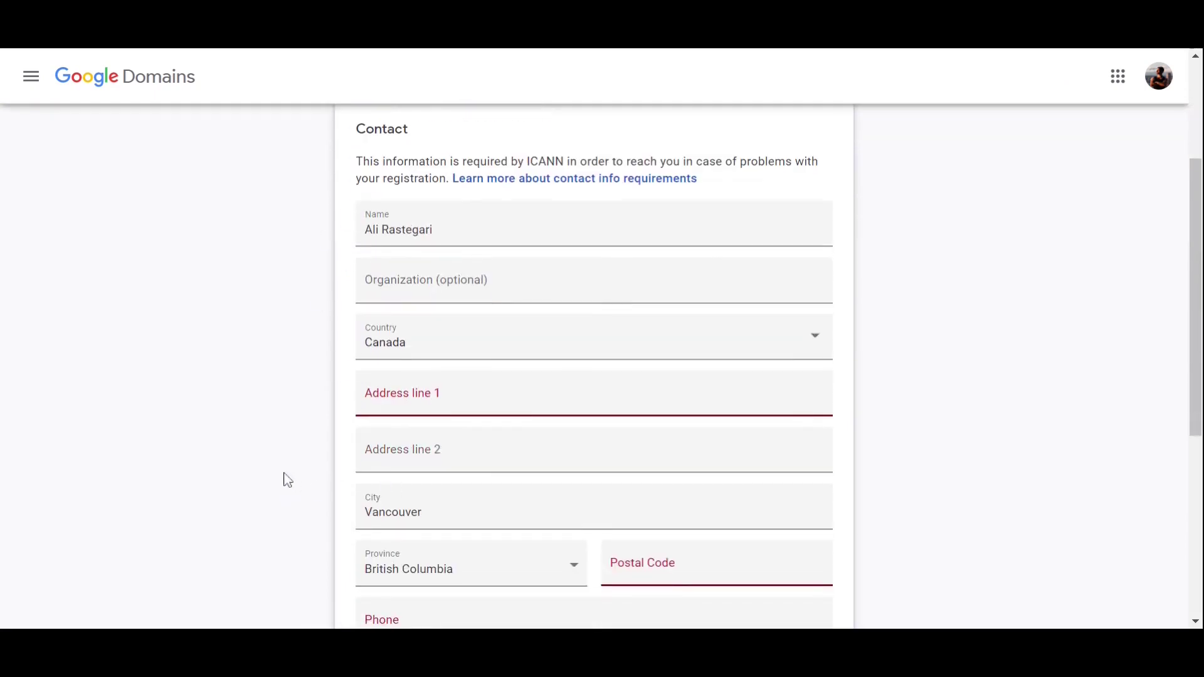
{"action": "scroll", "coordinate": [401, 562], "scroll_direction": "down", "scroll_amount": 1}
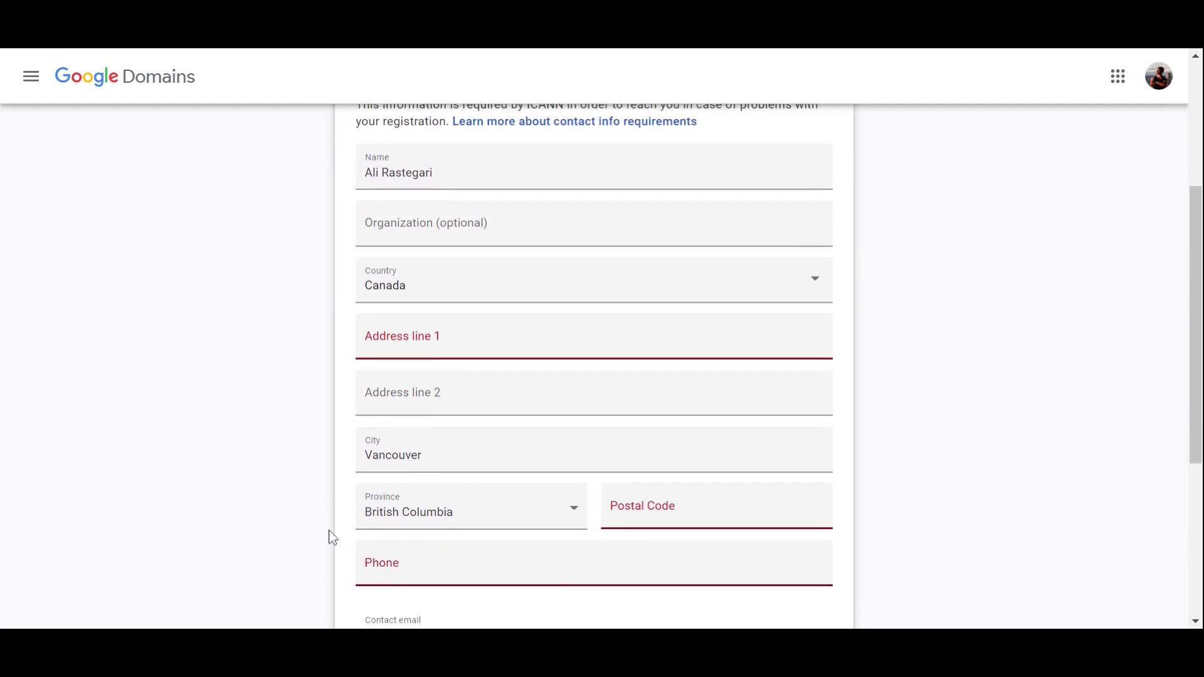
{"action": "scroll", "coordinate": [331, 537], "scroll_direction": "down", "scroll_amount": 1}
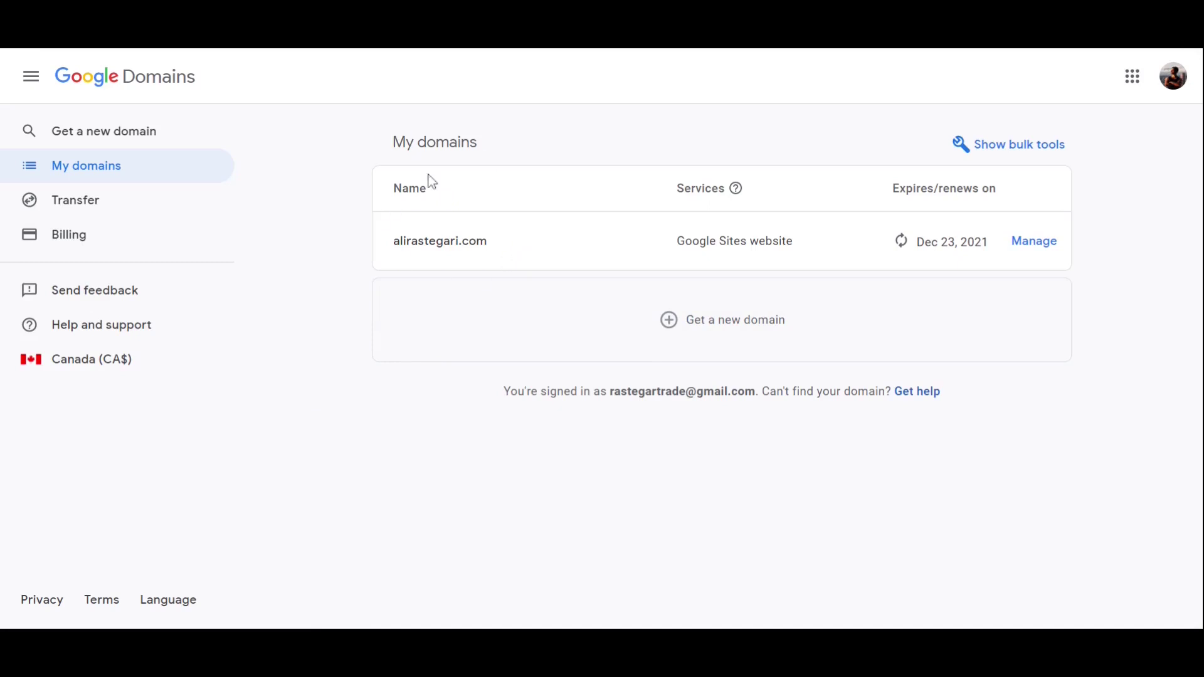
- Show the owned domain's overview, down to its privacy protection and Google Sites website details
{"action": "left_click", "coordinate": [469, 244]}
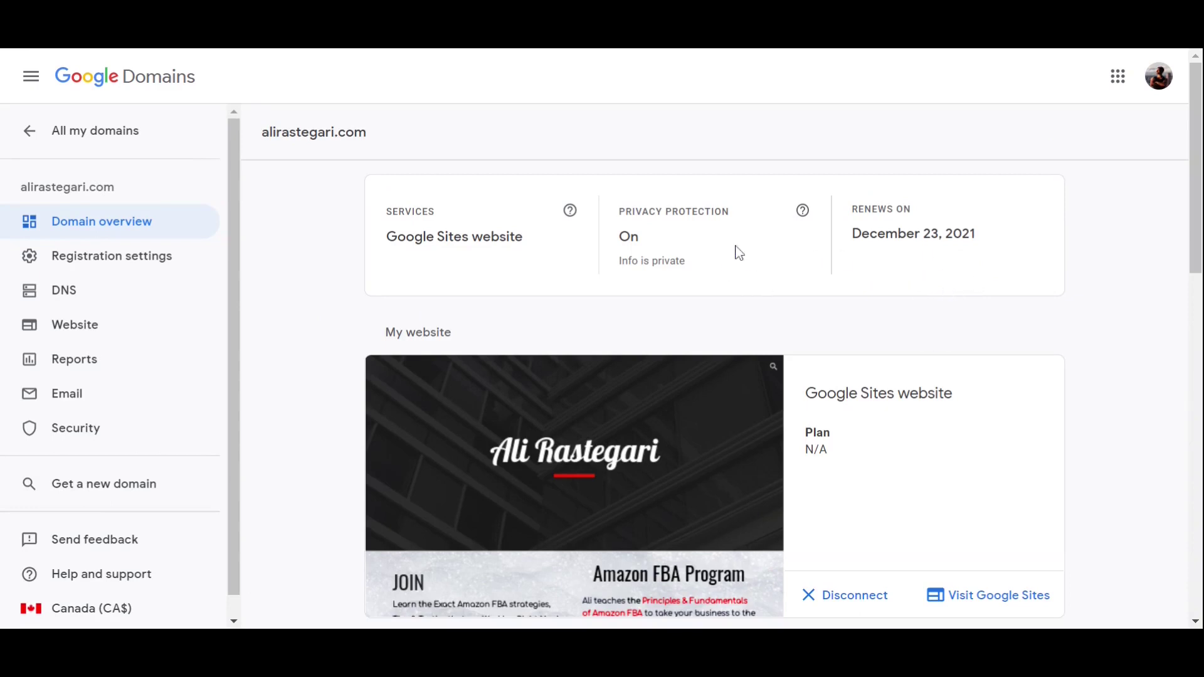
{"action": "scroll", "coordinate": [663, 317], "scroll_direction": "down", "scroll_amount": 2}
{"action": "scroll", "coordinate": [661, 313], "scroll_direction": "down", "scroll_amount": 5}
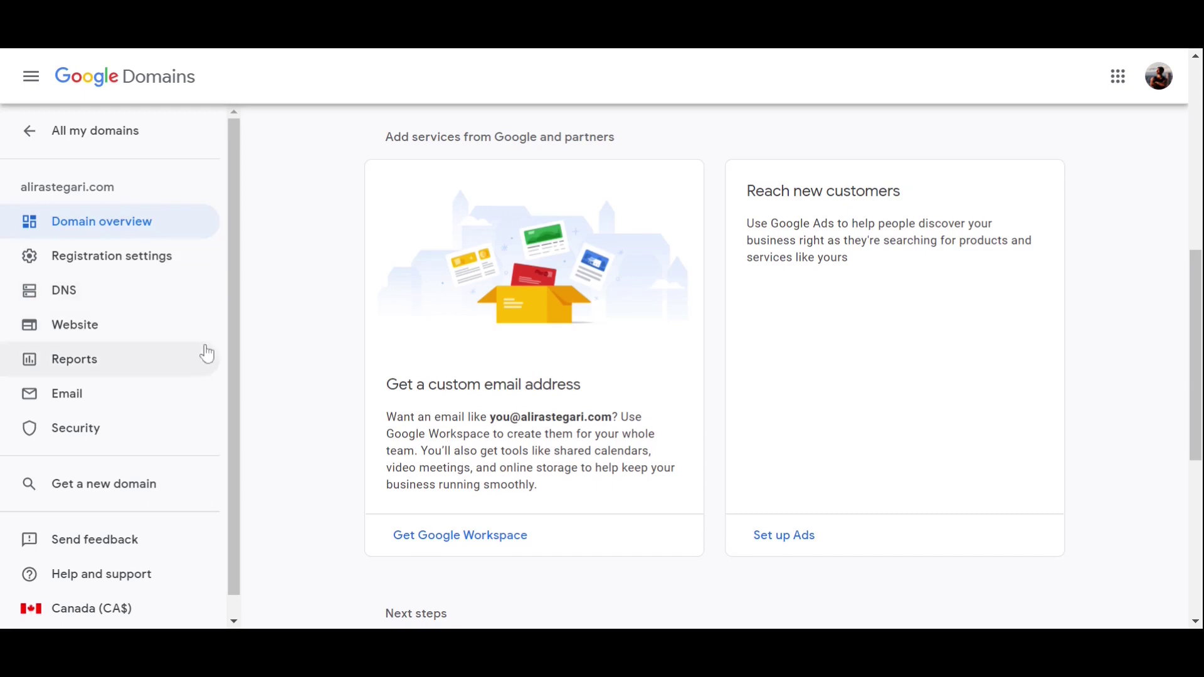
- Go to the domain's Email settings and read the email forwarding explanation
{"action": "left_click", "coordinate": [133, 406]}
{"action": "scroll", "coordinate": [349, 371], "scroll_direction": "down", "scroll_amount": 3}
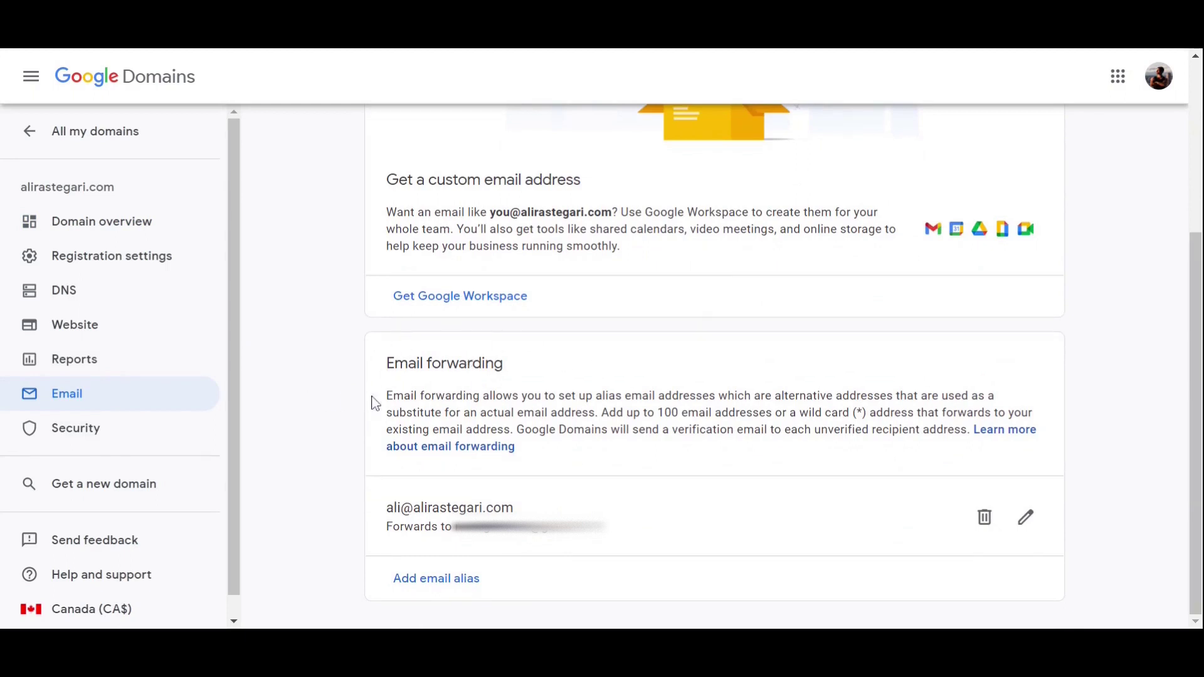
{"action": "left_click_drag", "start_coordinate": [386, 396], "coordinate": [959, 438]}
{"action": "left_click", "coordinate": [359, 591]}
- Add an 'info' alias that forwards to the existing recipient mailbox
{"action": "left_click", "coordinate": [412, 583]}
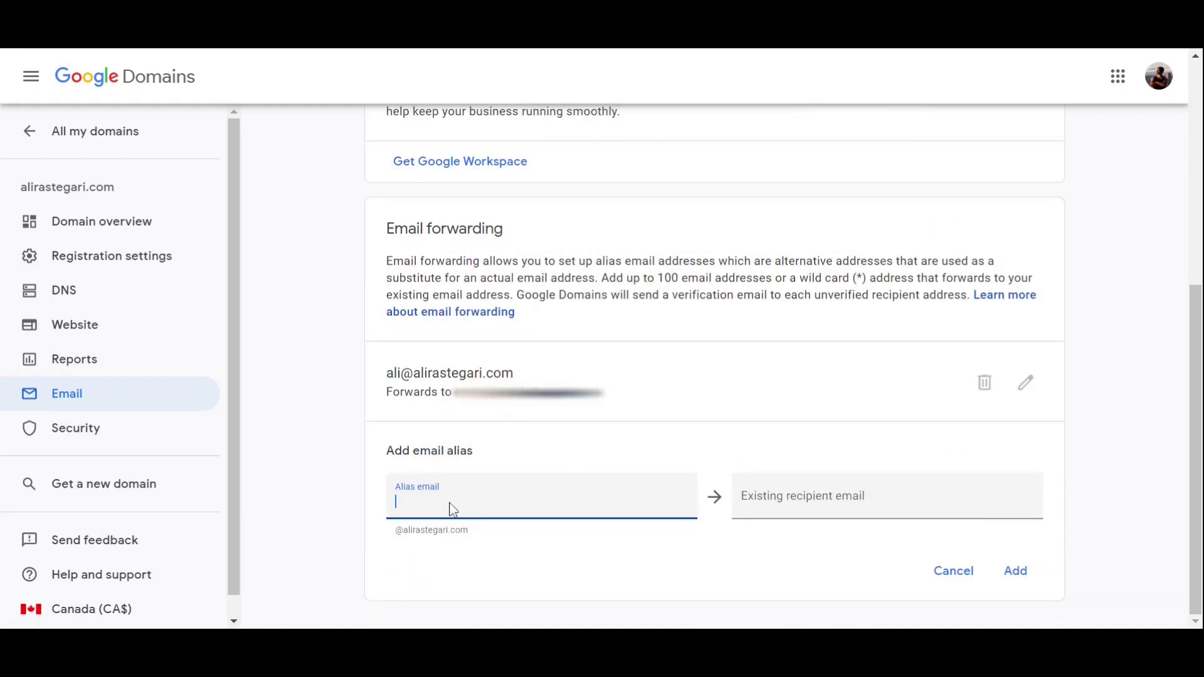
{"action": "type", "text": "info"}
{"action": "left_click", "coordinate": [751, 561]}
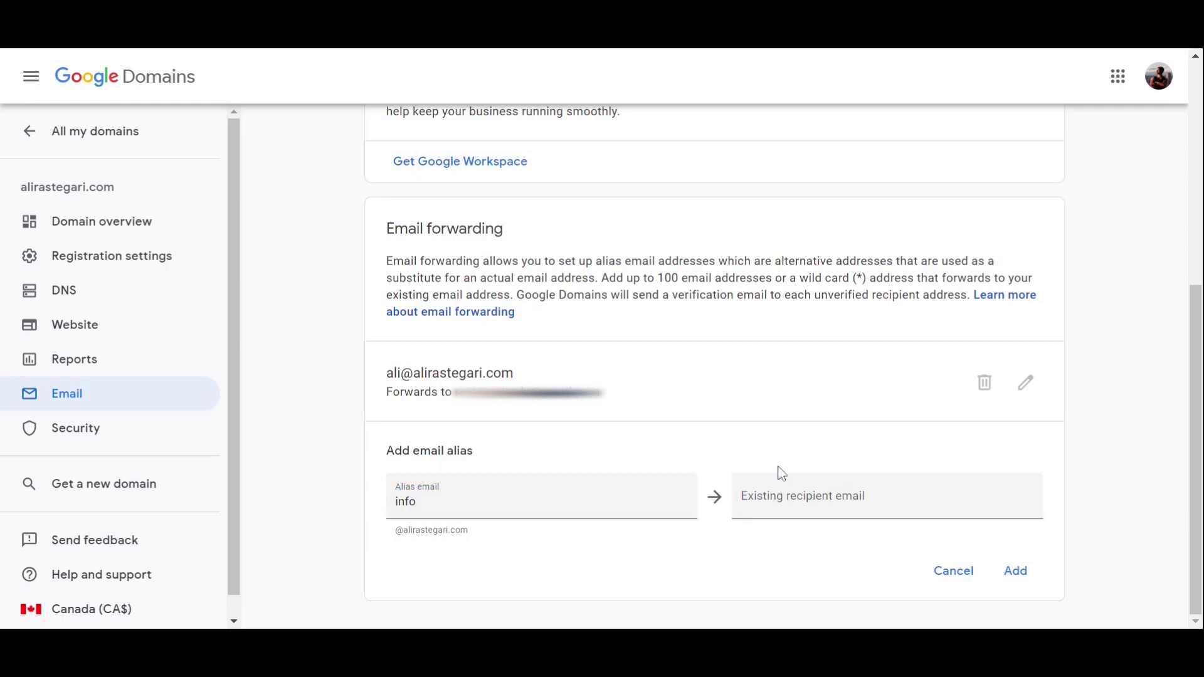
{"action": "left_click", "coordinate": [799, 495]}
{"action": "left_click", "coordinate": [862, 558]}
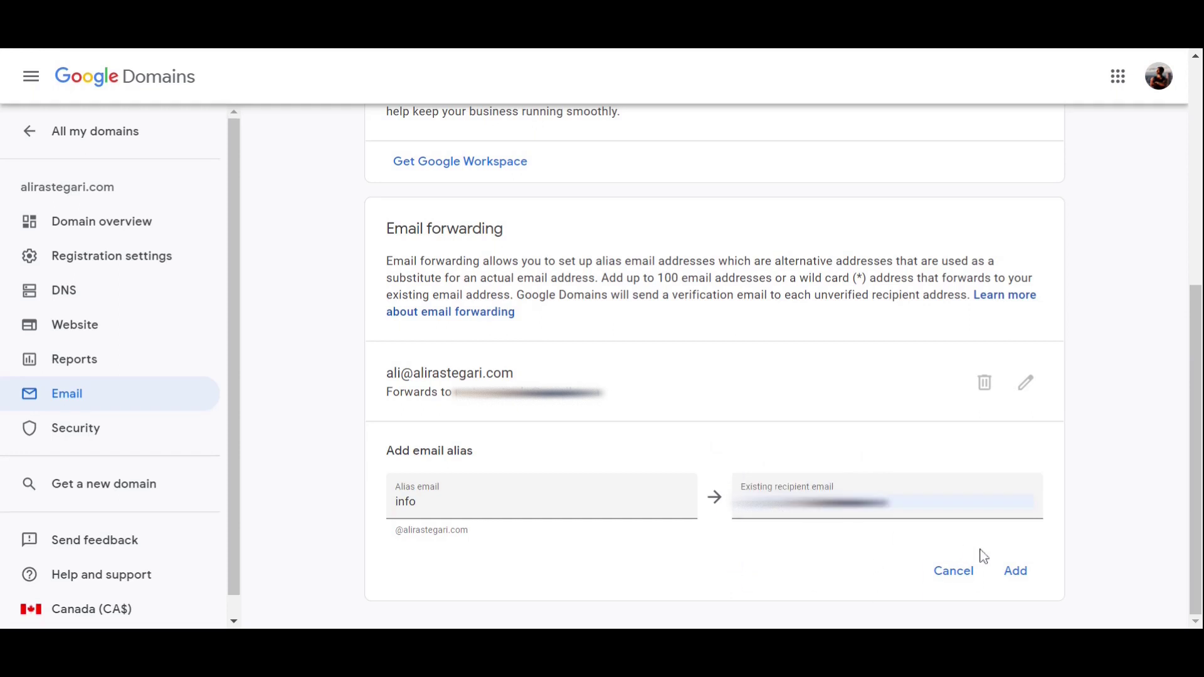
{"action": "left_click", "coordinate": [1017, 574]}
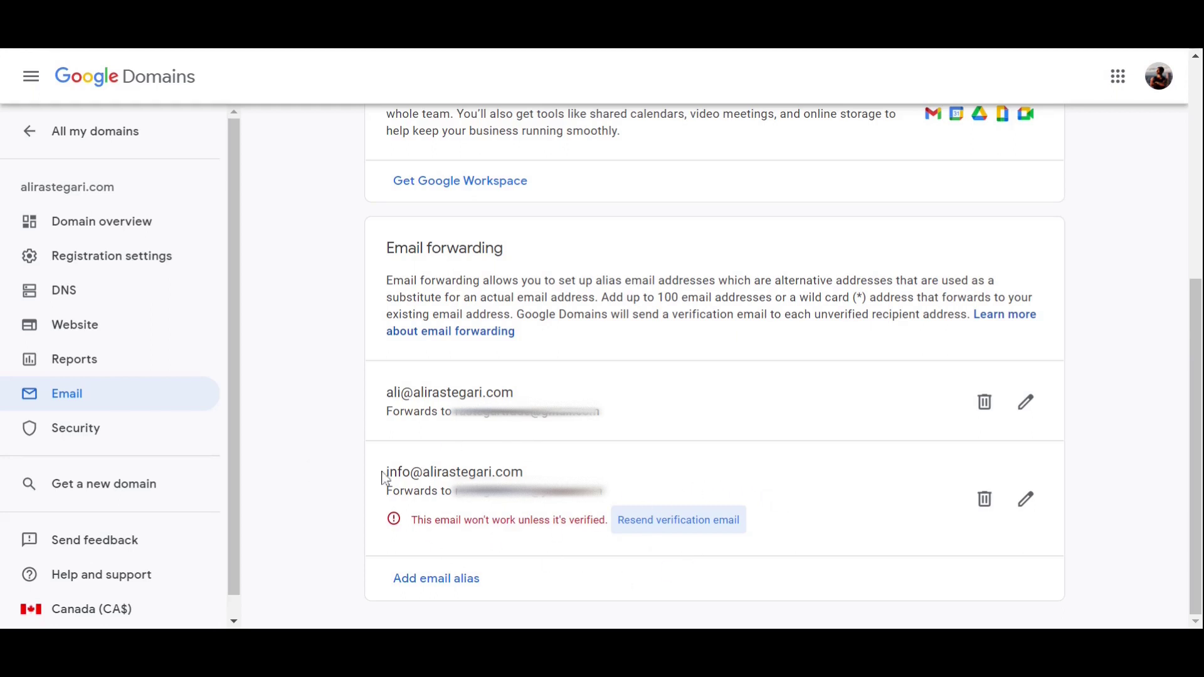
{"action": "scroll", "coordinate": [251, 478], "scroll_direction": "down", "scroll_amount": 1}
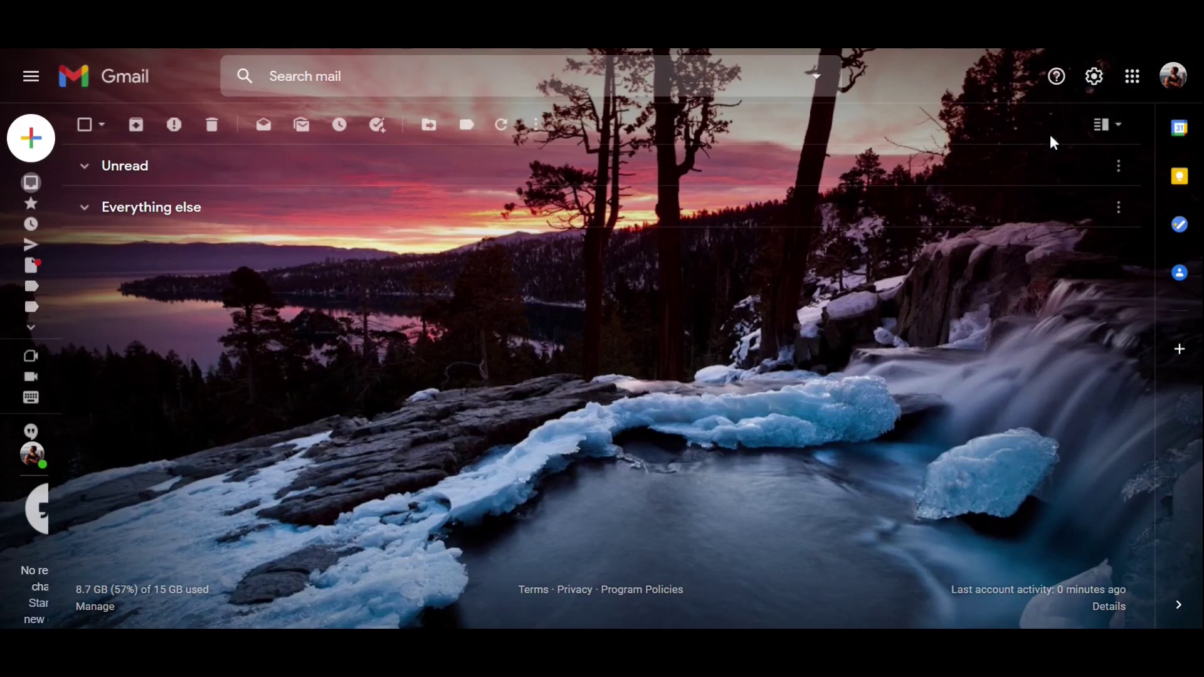
- Go to Gmail's Accounts and Import settings through the full settings page
{"action": "left_click", "coordinate": [1100, 89]}
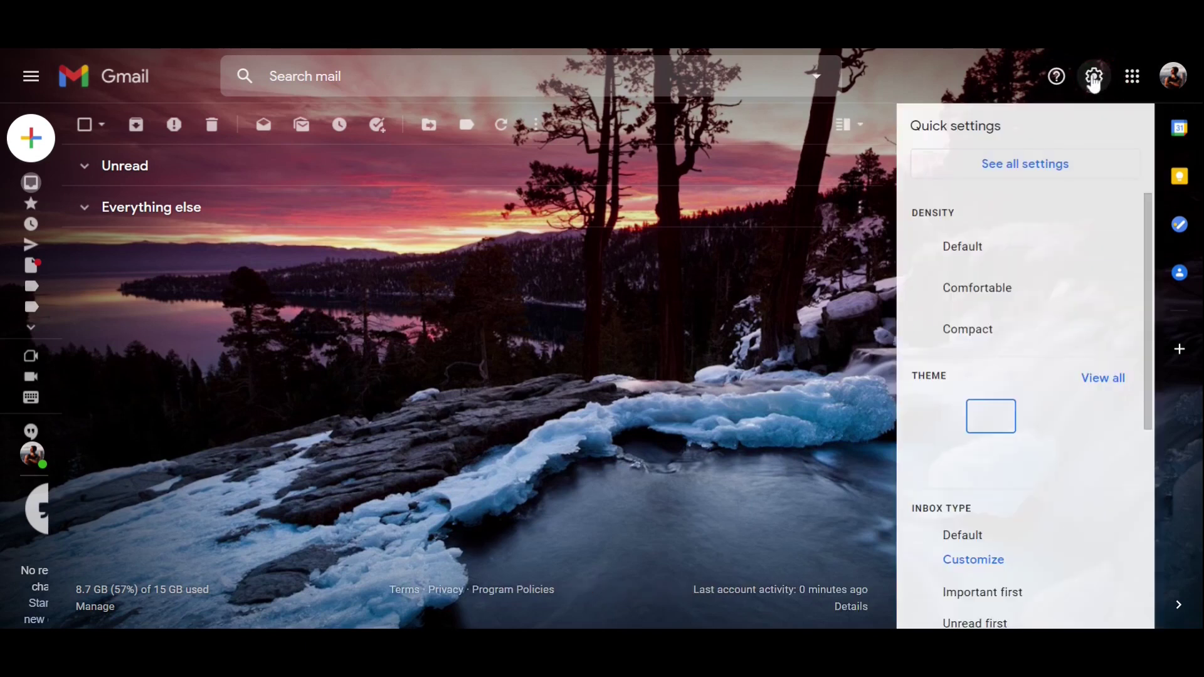
{"action": "left_click", "coordinate": [1032, 165]}
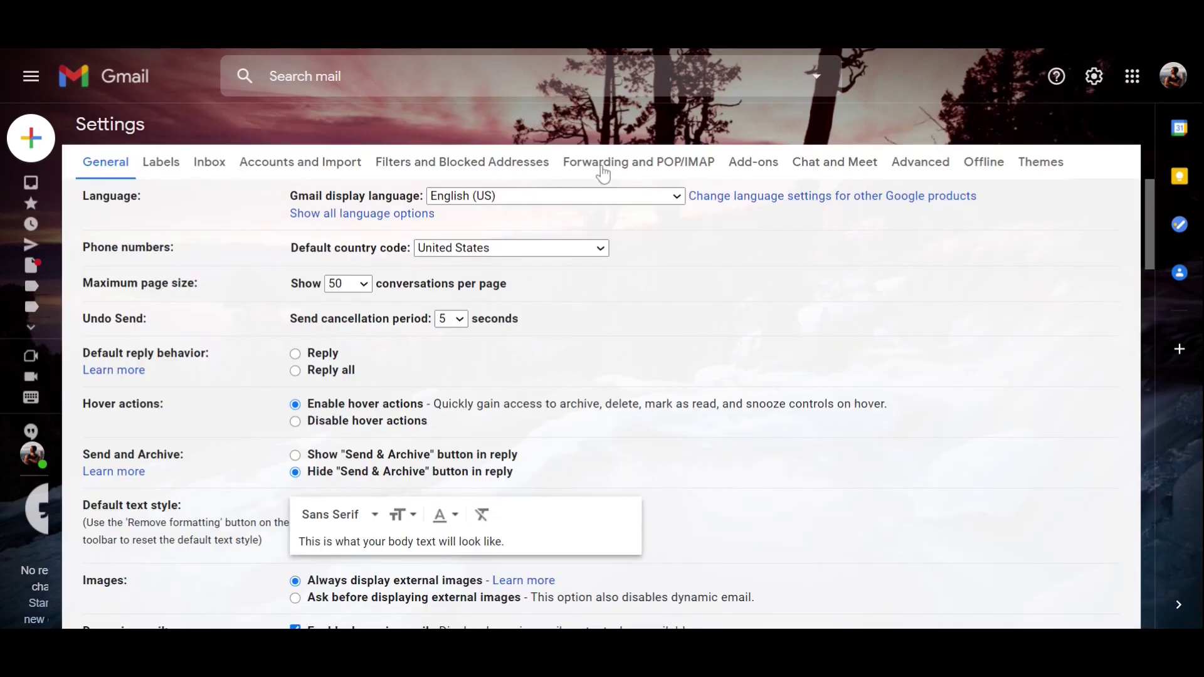
{"action": "left_click", "coordinate": [304, 165]}
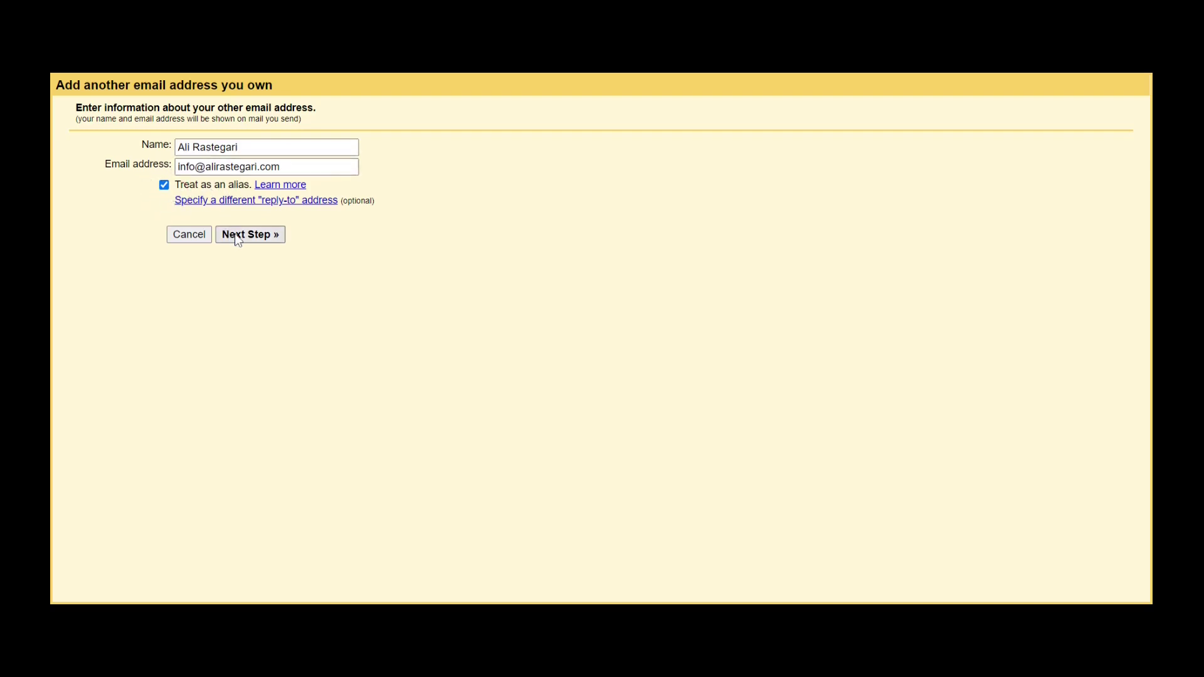
- Replace the SMTP server's domain part with 'gmail' and switch the port to 465 with SSL
{"action": "left_click", "coordinate": [238, 237]}
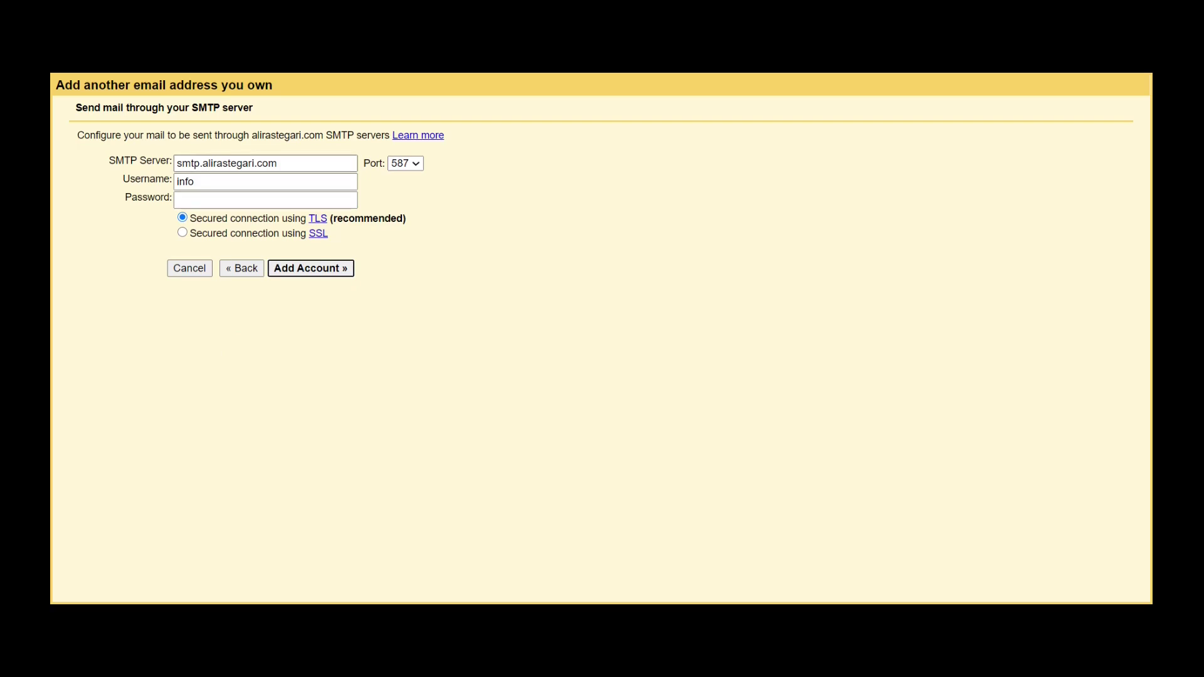
{"action": "double_click", "coordinate": [228, 163]}
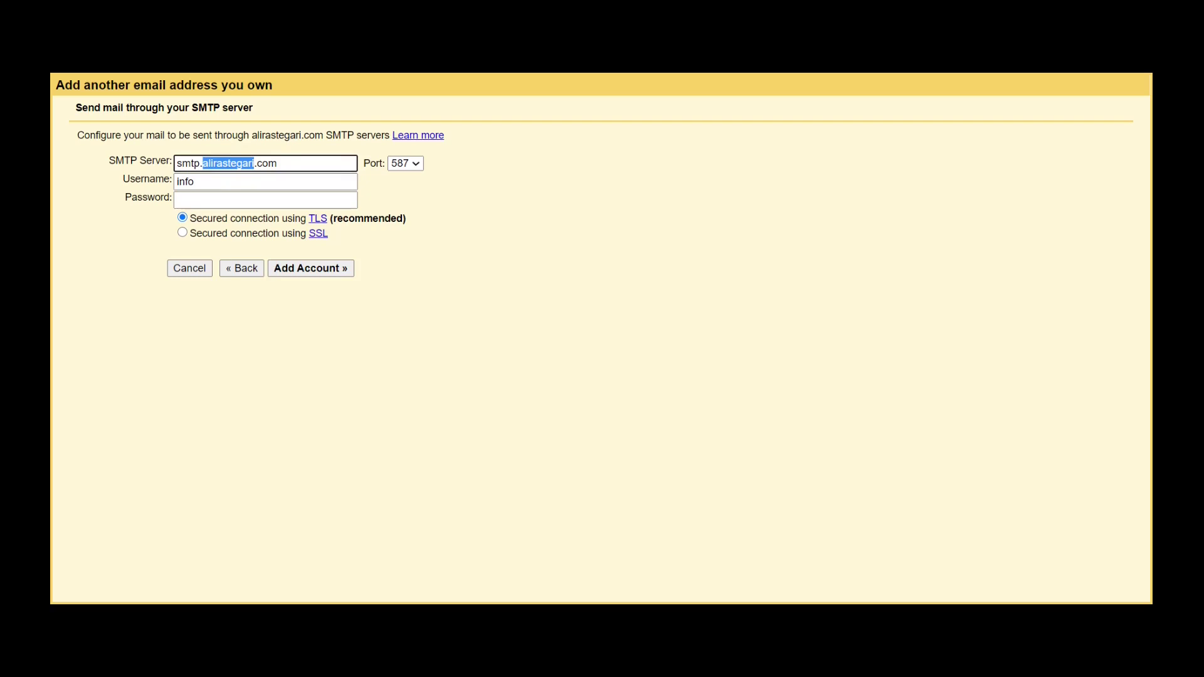
{"action": "key", "text": "BackSpace"}
{"action": "type", "text": "gmail"}
{"action": "left_click", "coordinate": [76, 228]}
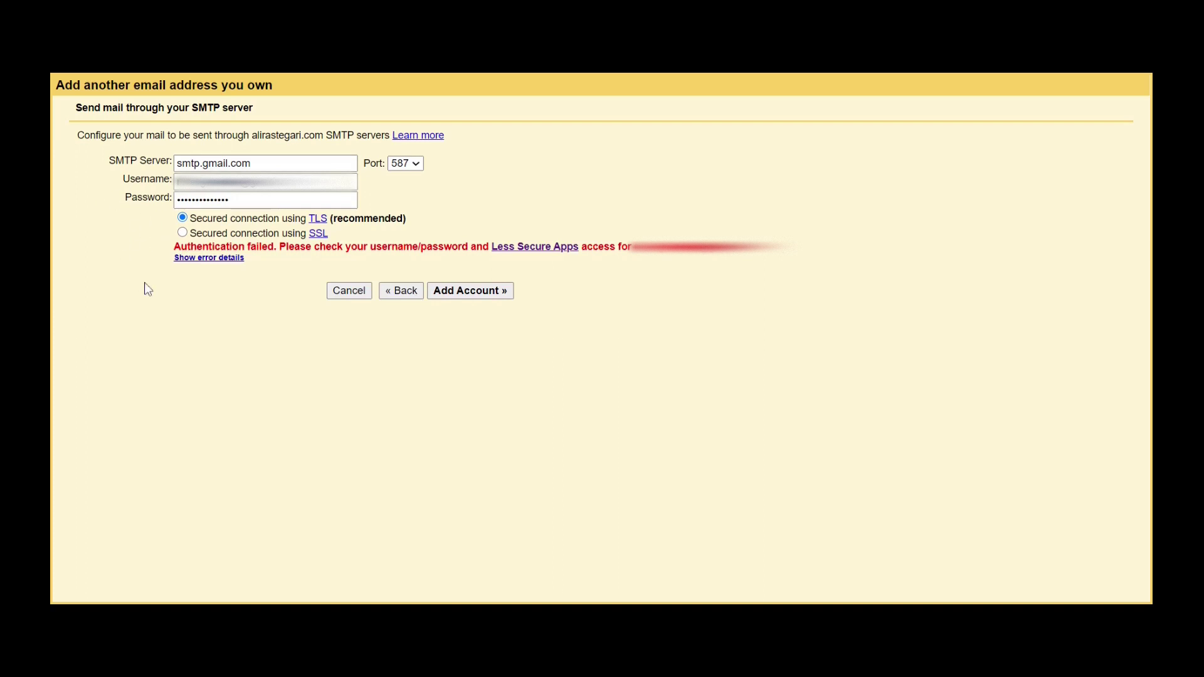
{"action": "left_click", "coordinate": [405, 163]}
{"action": "left_click", "coordinate": [405, 188]}
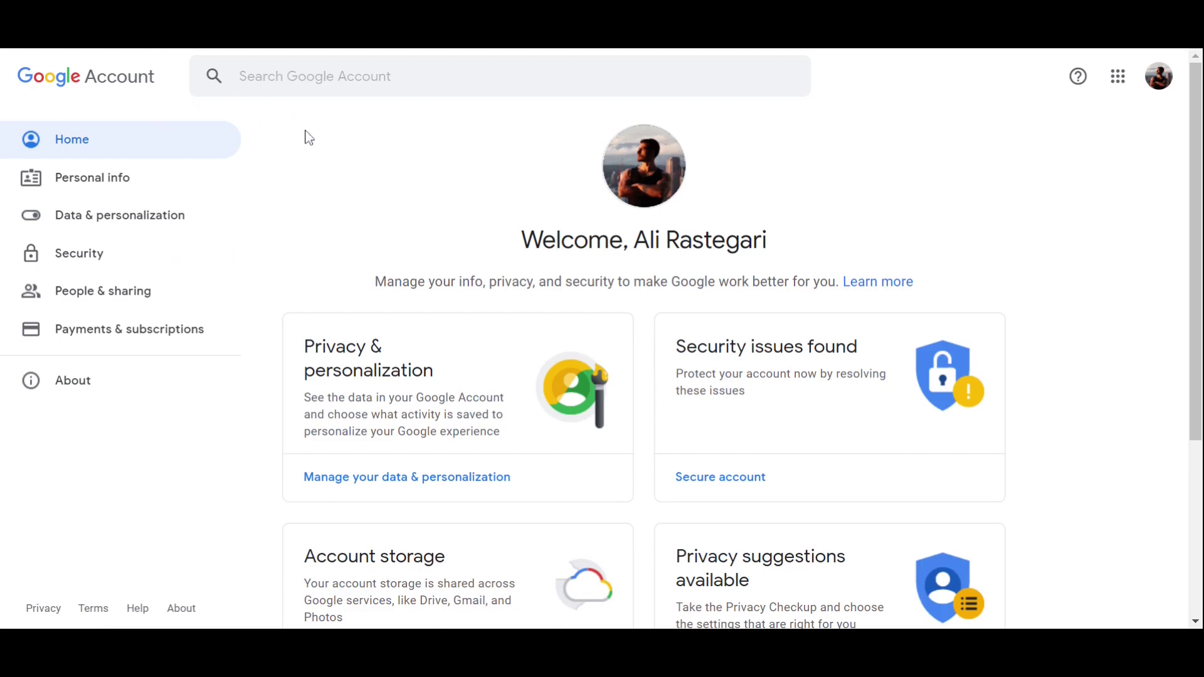
- Reach App passwords under Security's Signing in to Google, confirming the account password
{"action": "left_click", "coordinate": [123, 257]}
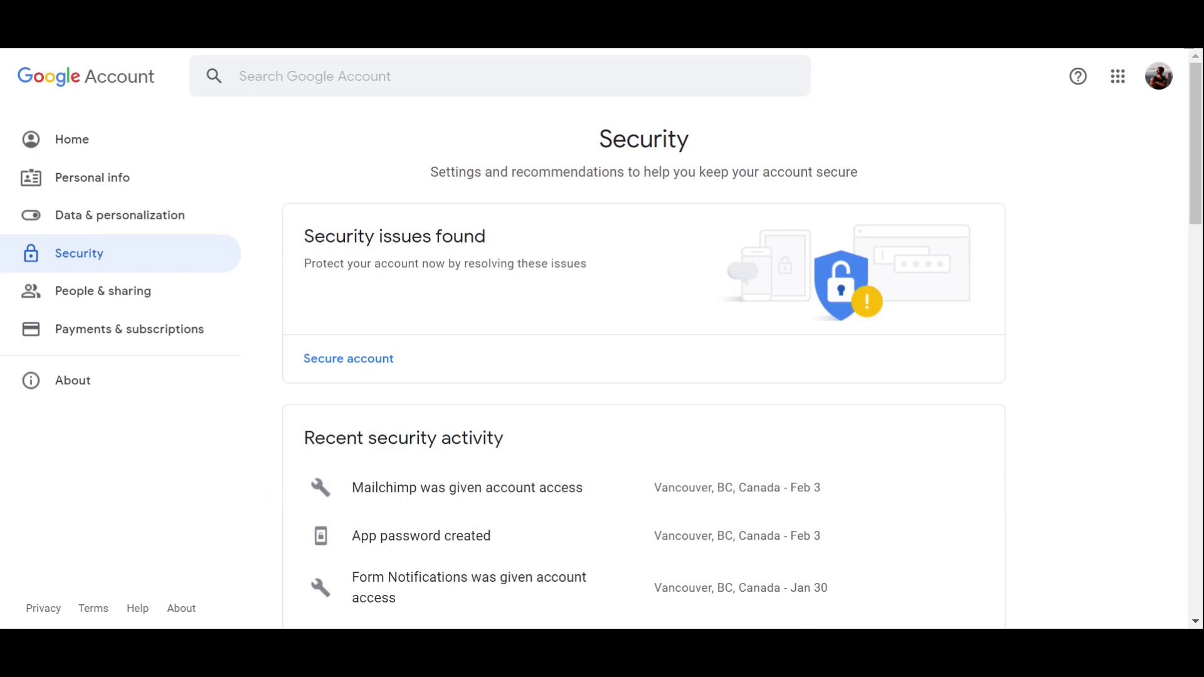
{"action": "scroll", "coordinate": [644, 351], "scroll_direction": "down", "scroll_amount": 2}
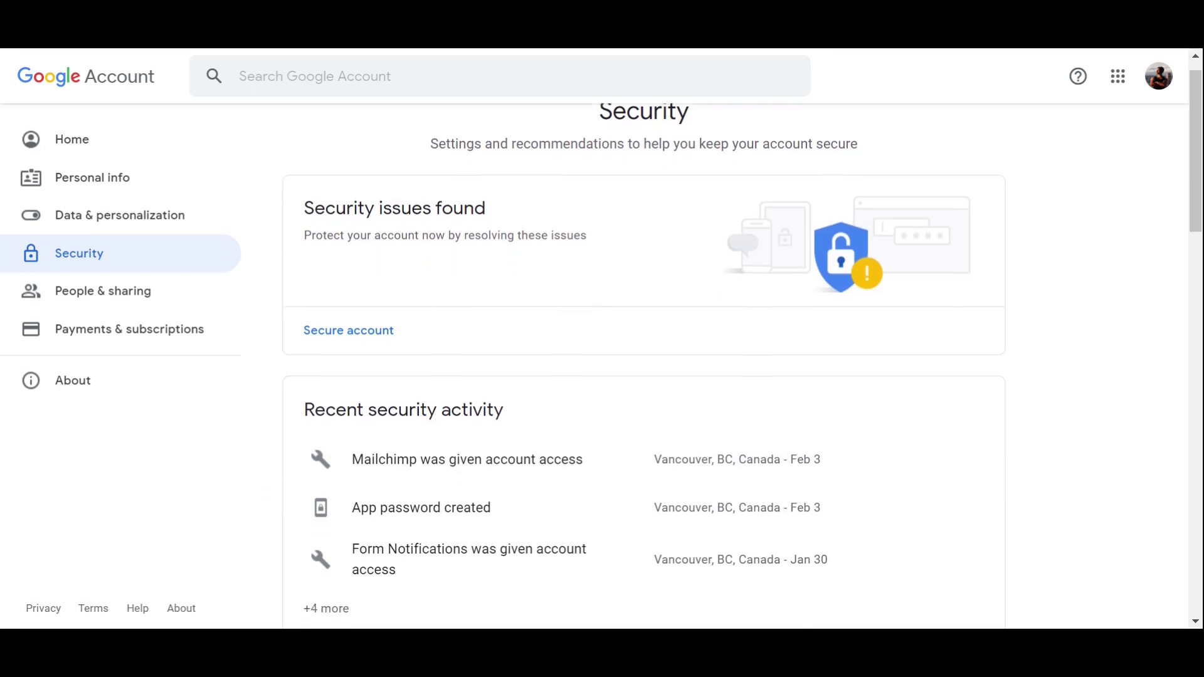
{"action": "scroll", "coordinate": [643, 351], "scroll_direction": "down", "scroll_amount": 1}
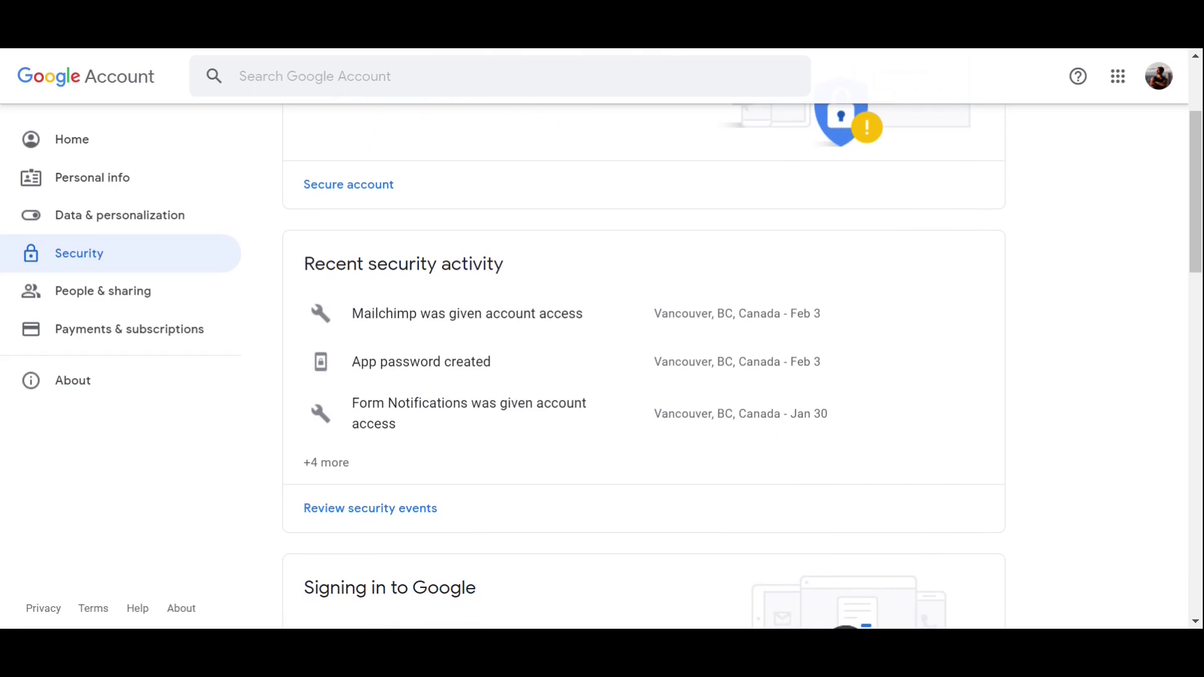
{"action": "scroll", "coordinate": [643, 352], "scroll_direction": "down", "scroll_amount": 1}
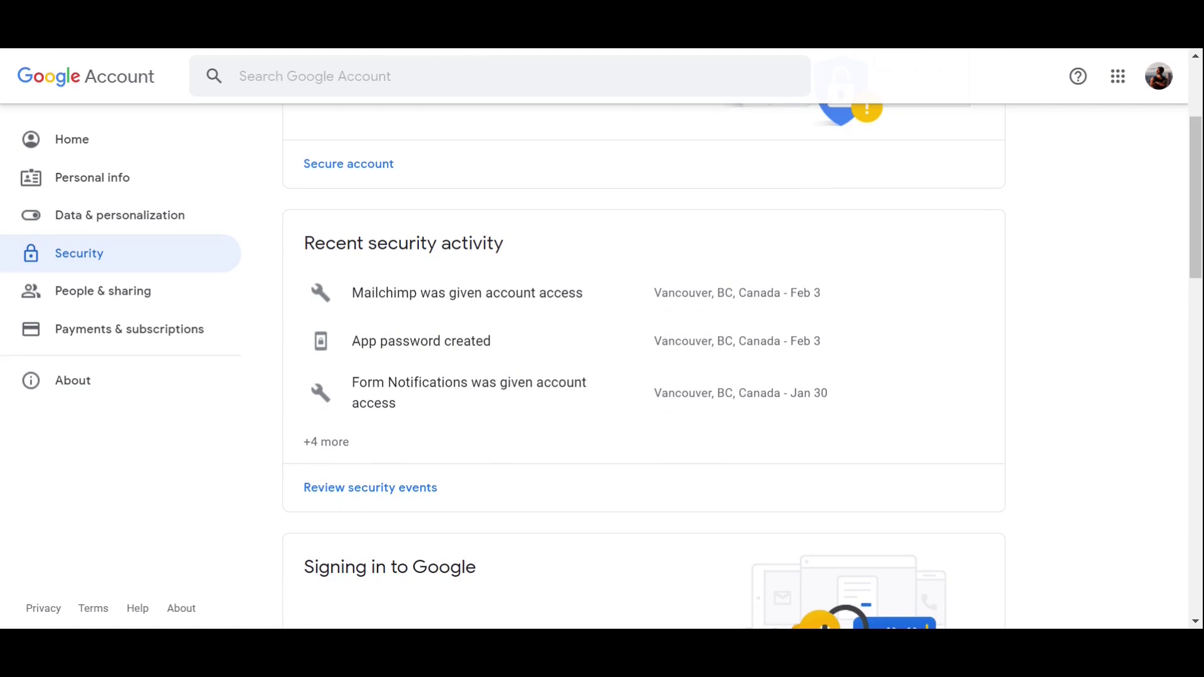
{"action": "scroll", "coordinate": [457, 280], "scroll_direction": "up", "scroll_amount": 5}
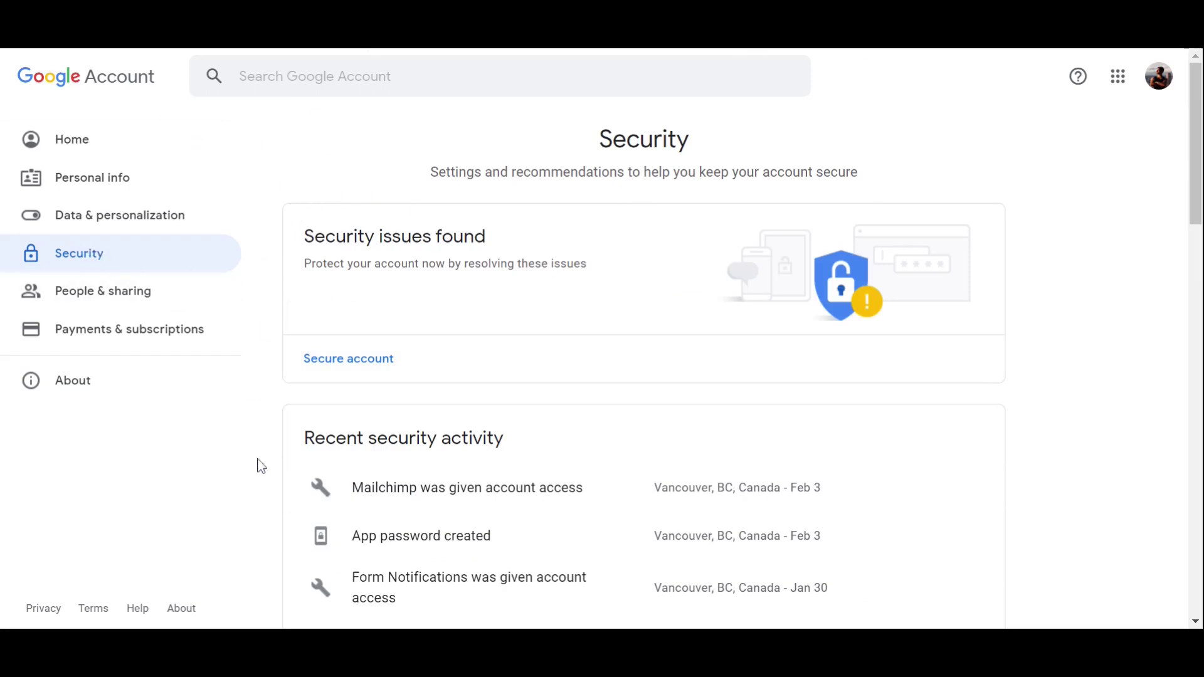
{"action": "scroll", "coordinate": [262, 467], "scroll_direction": "down", "scroll_amount": 5}
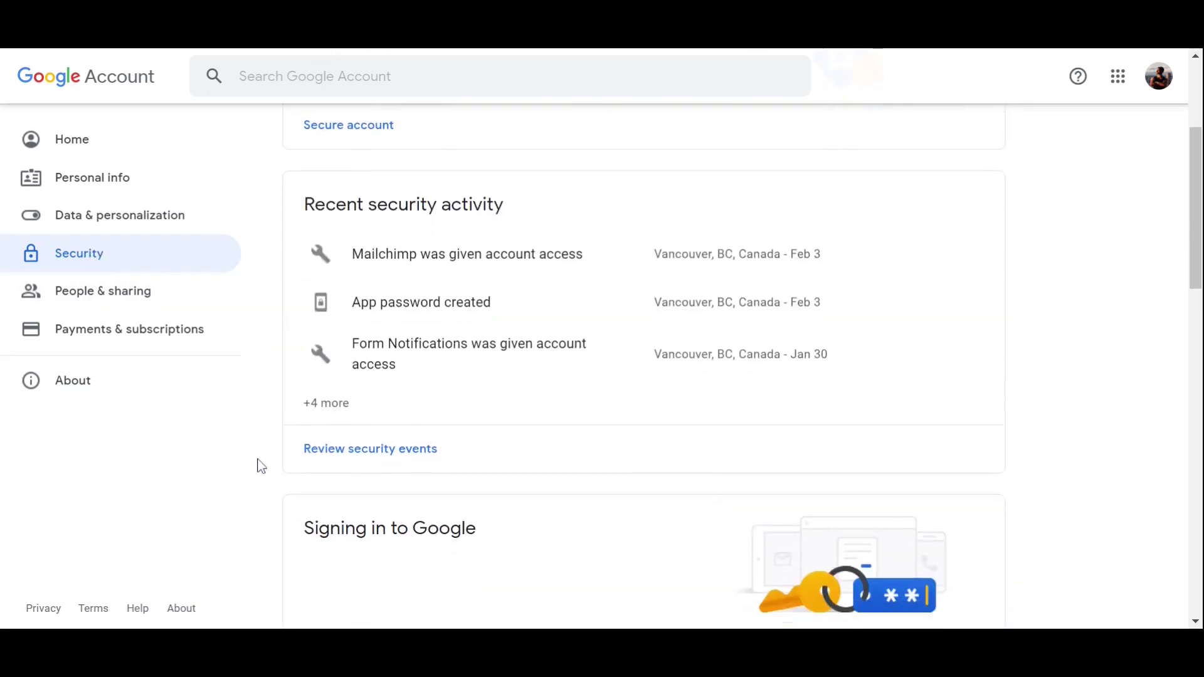
{"action": "scroll", "coordinate": [437, 209], "scroll_direction": "down", "scroll_amount": 3}
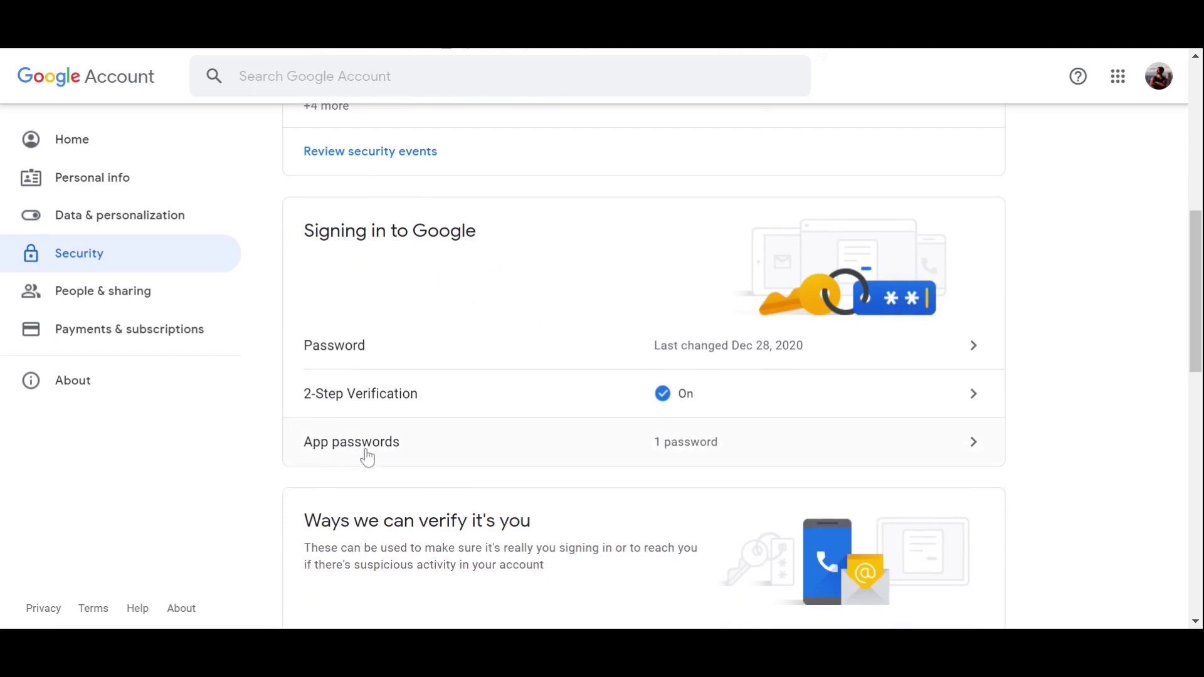
{"action": "left_click", "coordinate": [475, 450]}
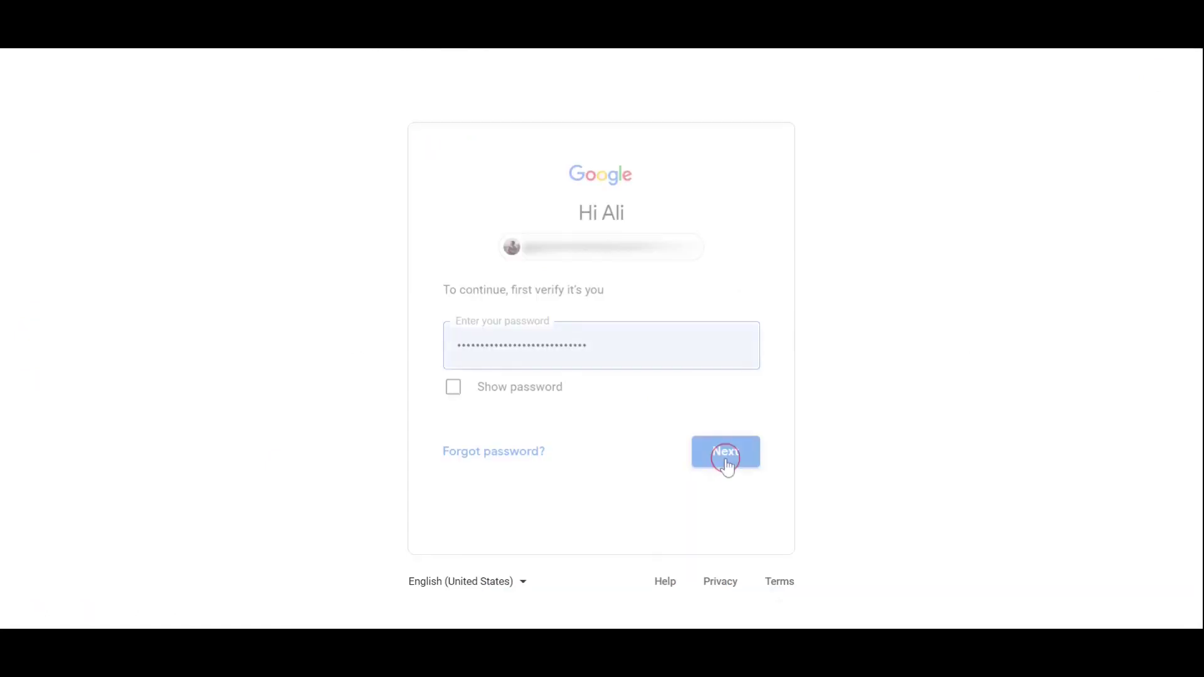
{"action": "left_click", "coordinate": [728, 464]}
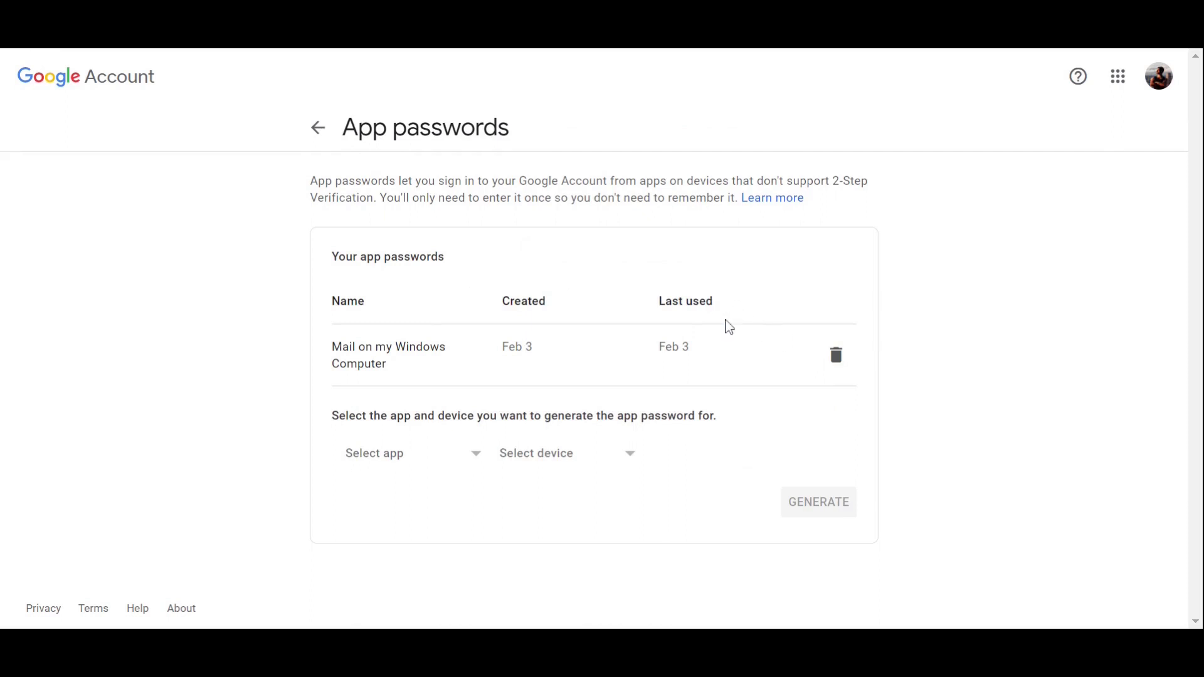
- Set up a new app password for Mail on a Windows Computer
{"action": "left_click", "coordinate": [412, 459]}
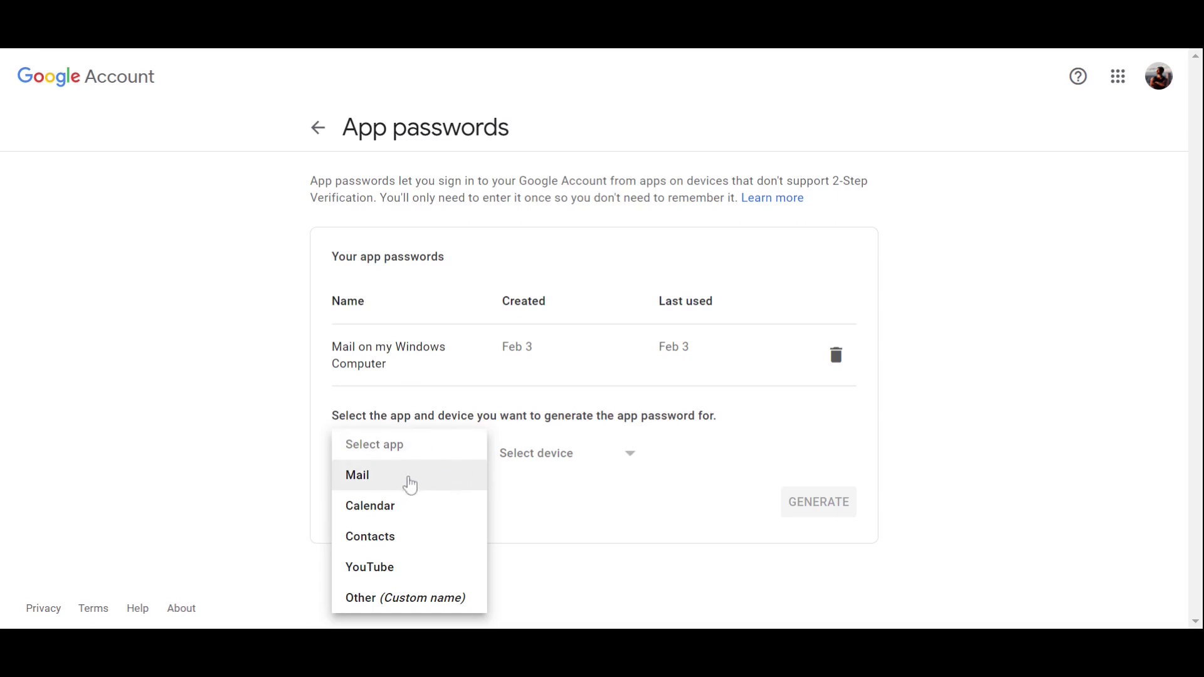
{"action": "left_click", "coordinate": [406, 483]}
{"action": "left_click", "coordinate": [552, 454]}
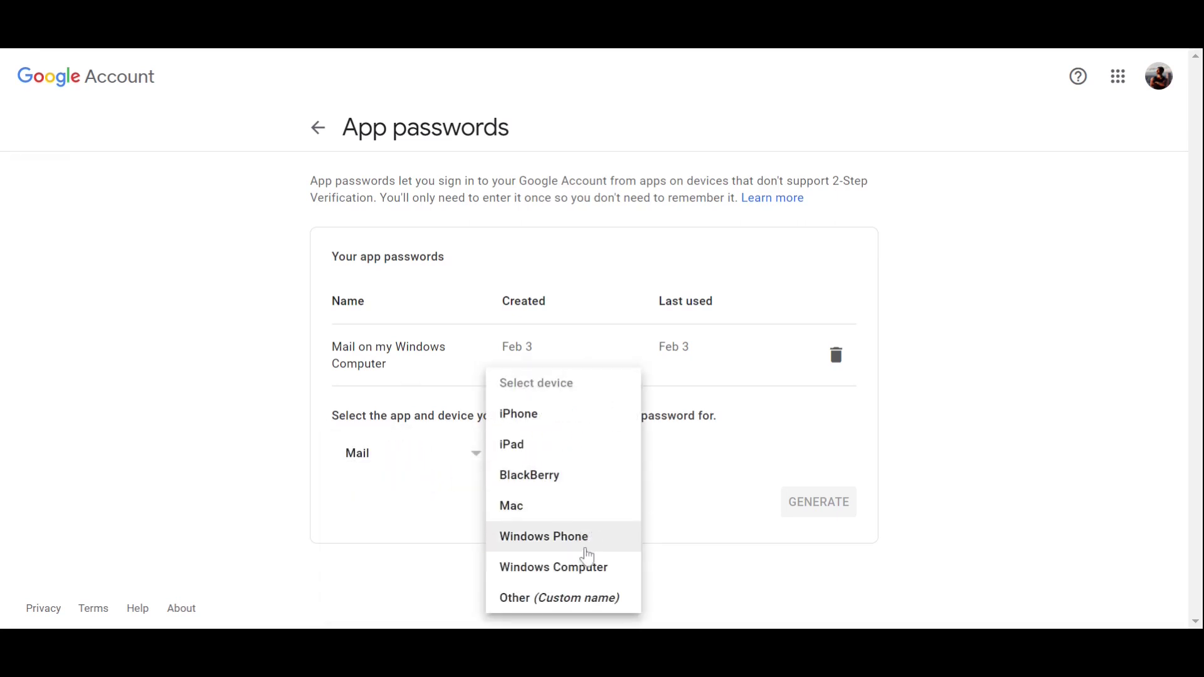
{"action": "left_click", "coordinate": [568, 569]}
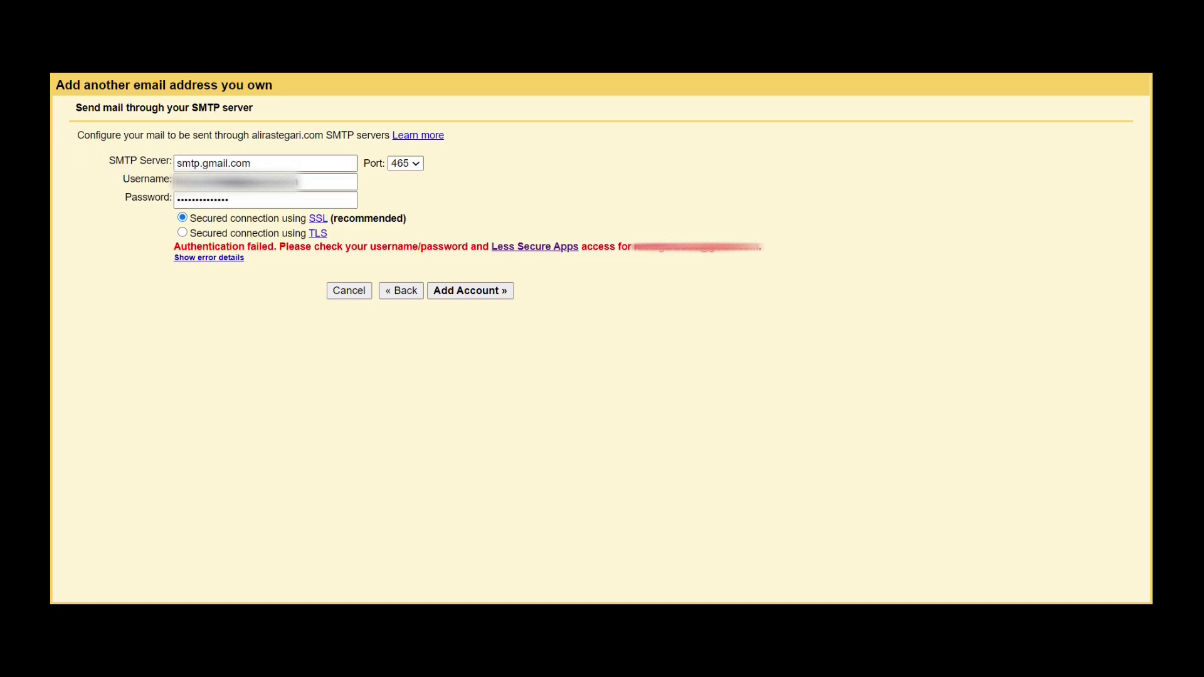
{"action": "double_click", "coordinate": [214, 163]}
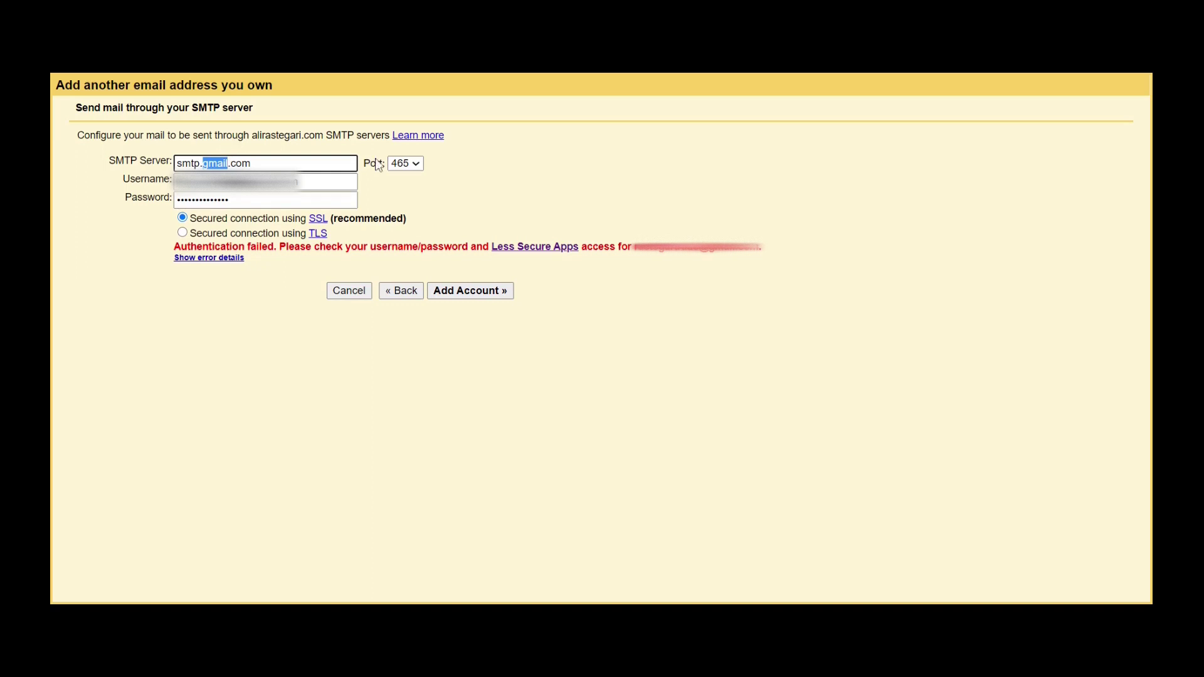
{"action": "left_click", "coordinate": [404, 164]}
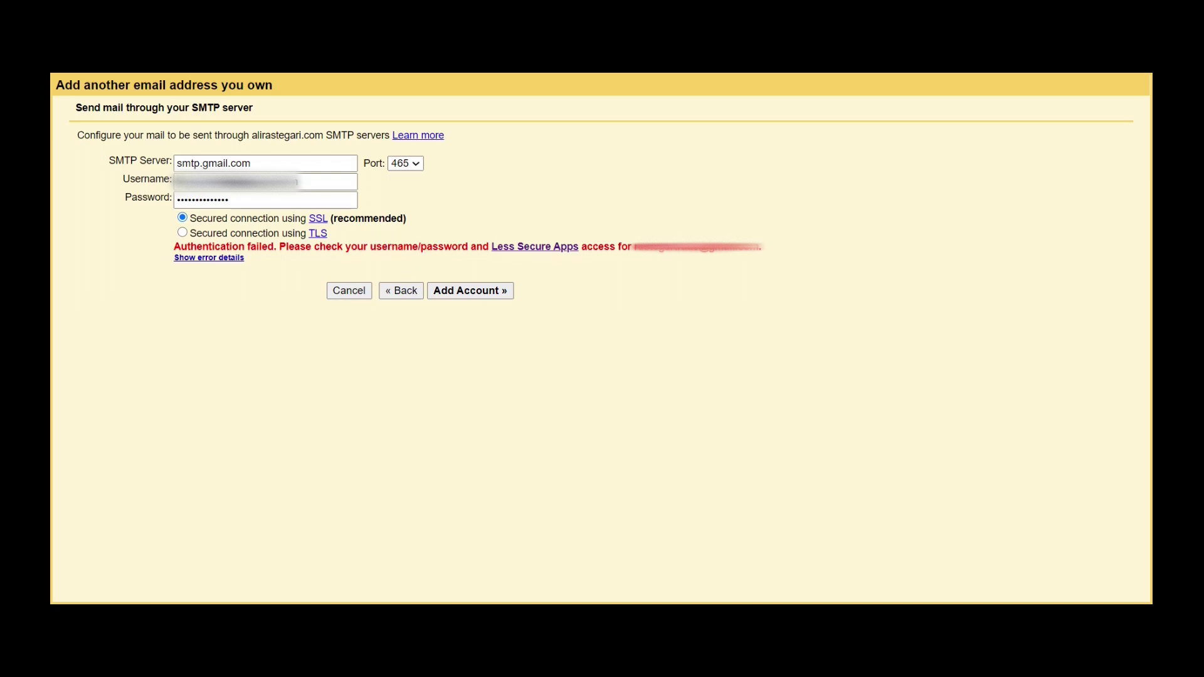
{"action": "left_click", "coordinate": [405, 163]}
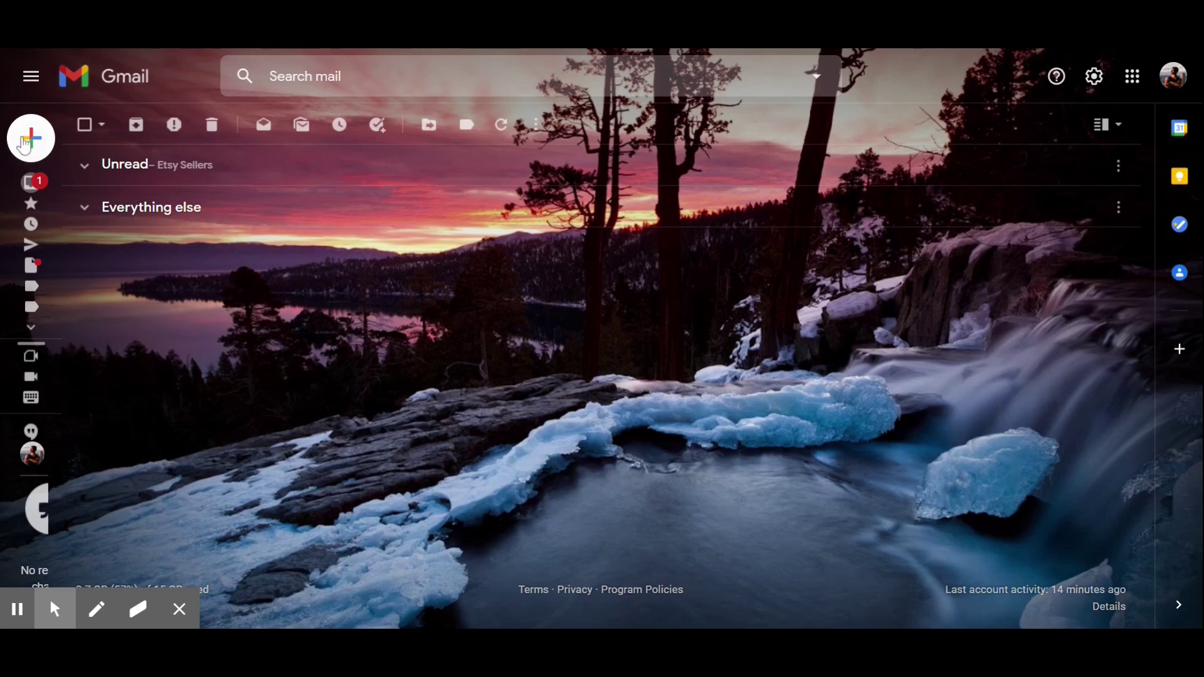
- Open a new Compose message and place the cursor in its subject and body
{"action": "mouse_move", "coordinate": [24, 145]}
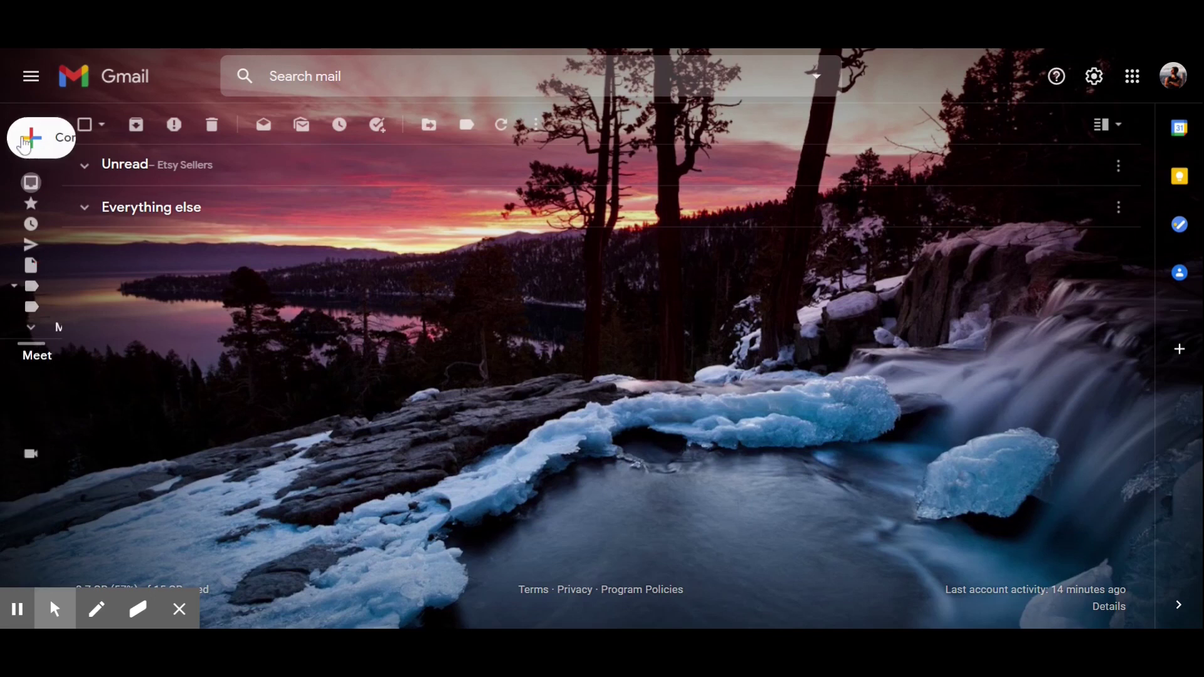
{"action": "left_click", "coordinate": [24, 143]}
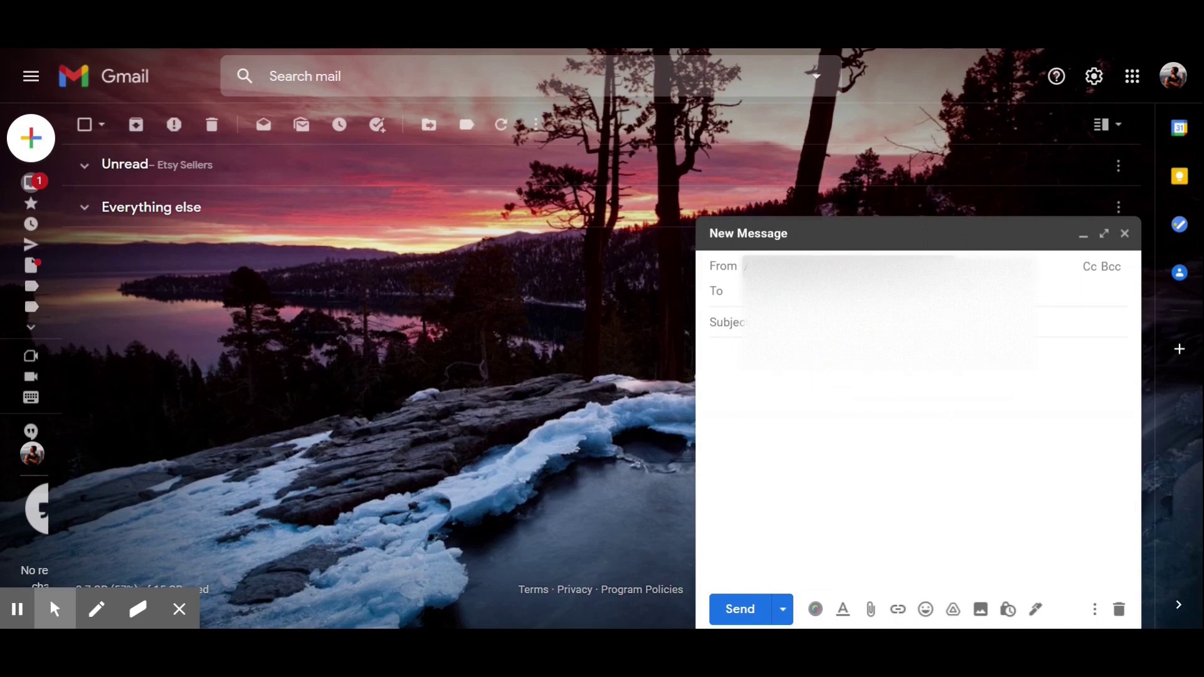
{"action": "left_click", "coordinate": [718, 321]}
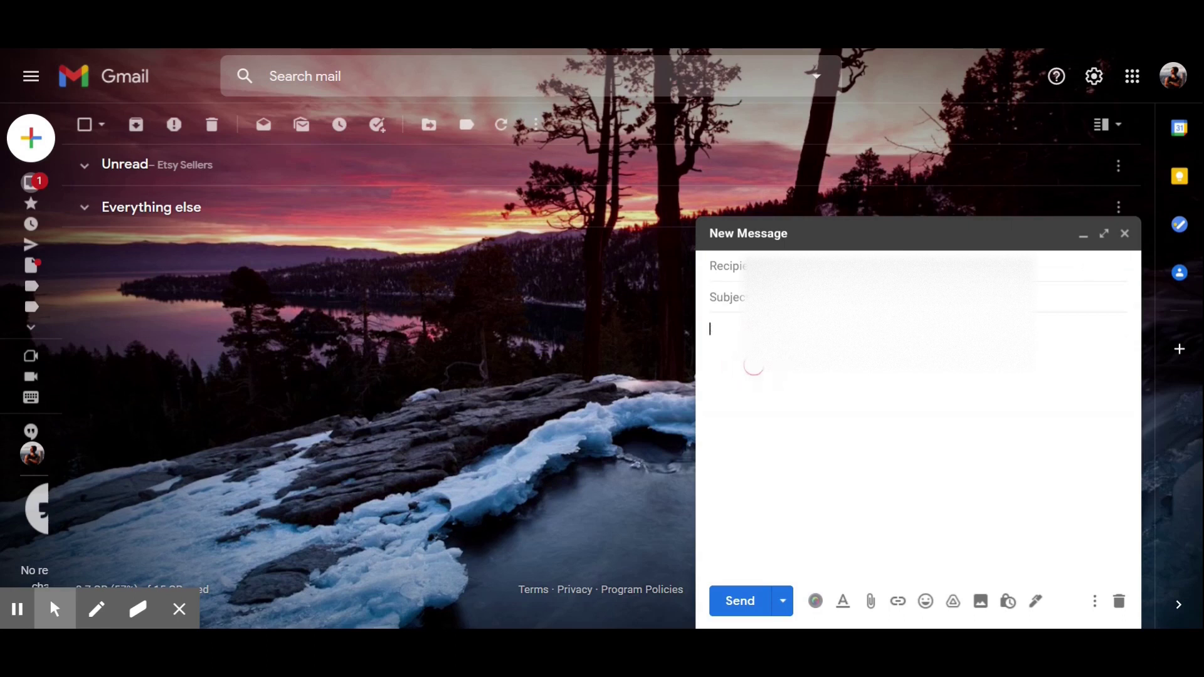
{"action": "left_click", "coordinate": [792, 416]}
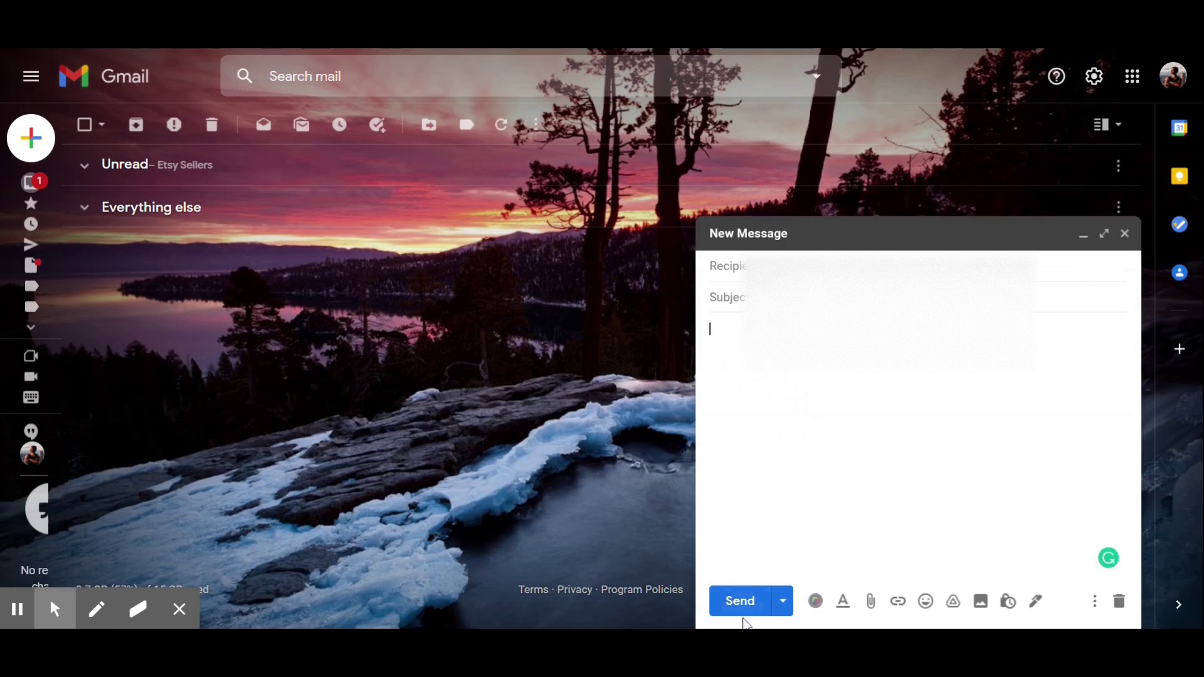